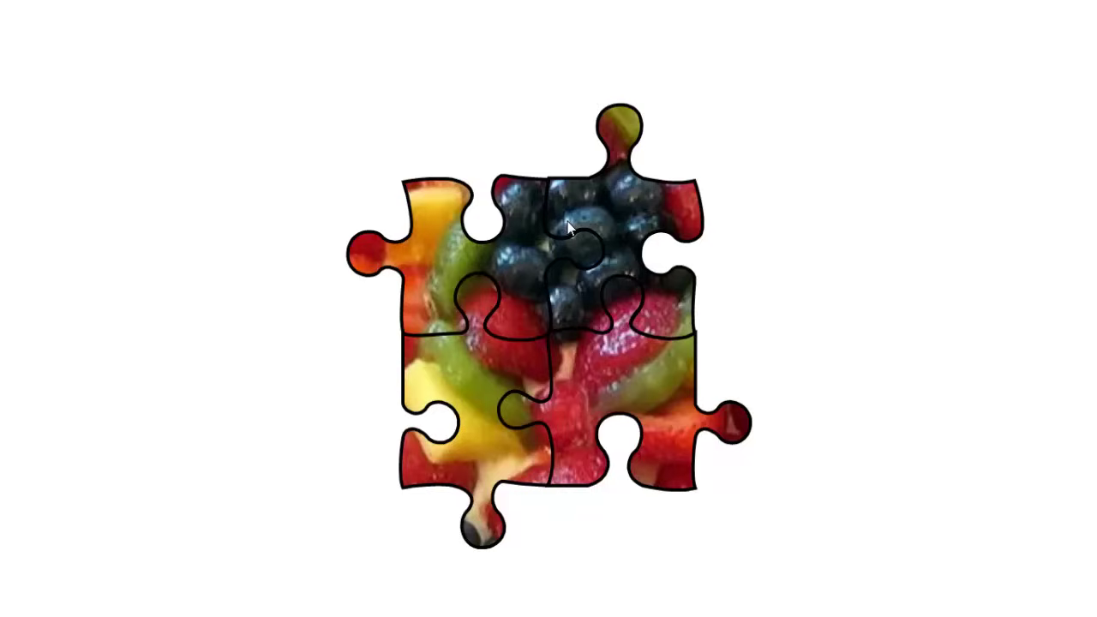
End the slide show, move the grouped fruit puzzle on slide 7 to the slide's right half, and leave it selected.
key("Escape")
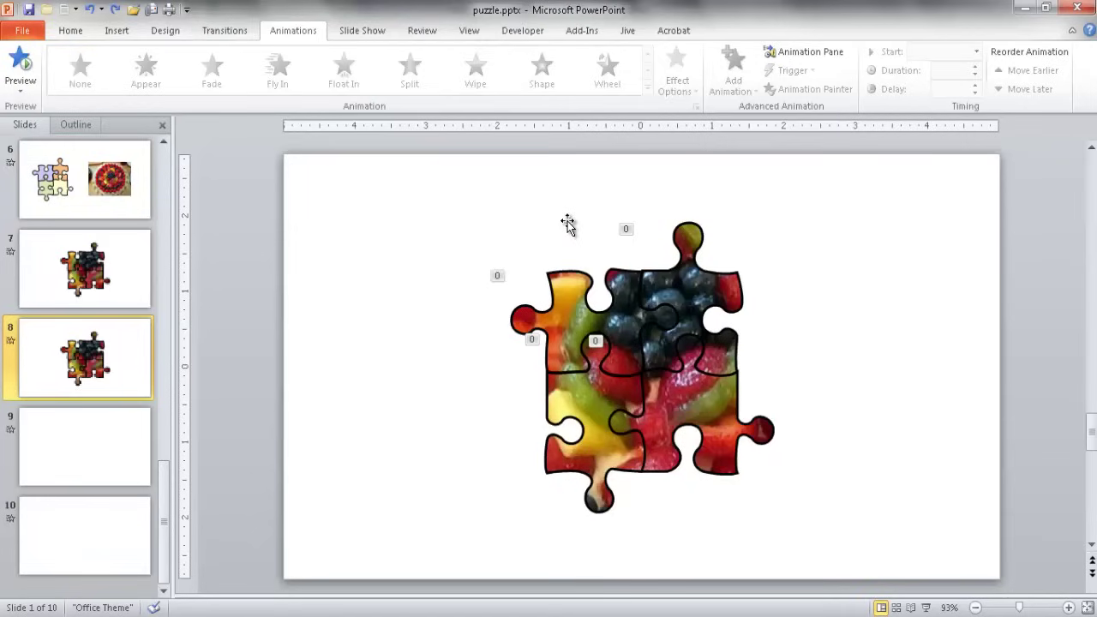
left_click(133, 274)
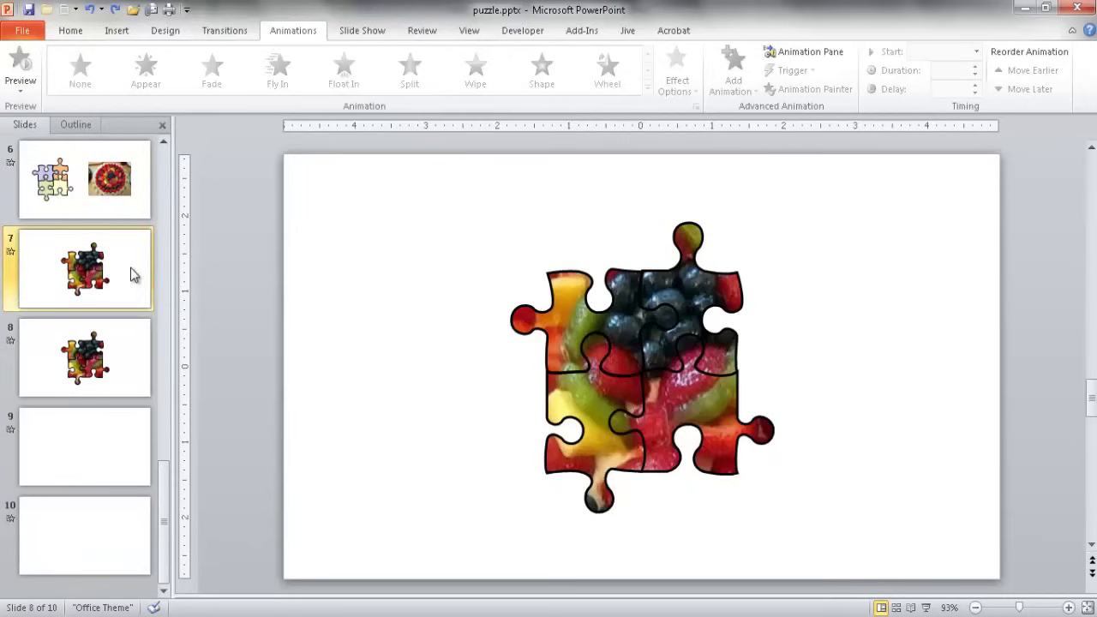
left_click(660, 330)
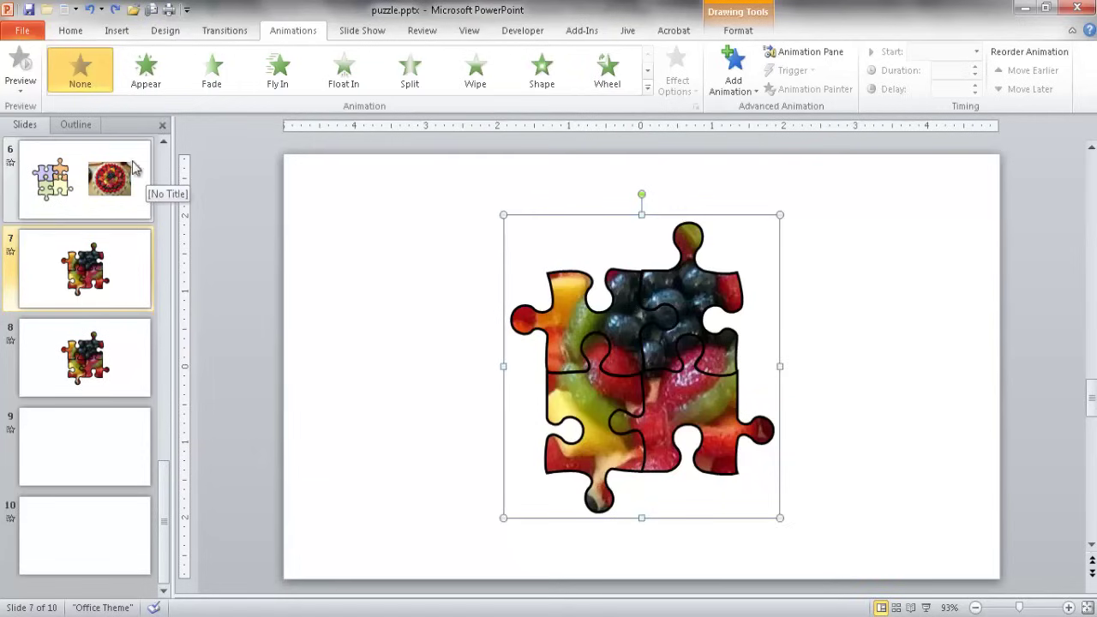
mouse_move(668, 321)
left_mouse_down()
mouse_move(443, 306)
mouse_move(474, 367)
mouse_move(511, 387)
mouse_move(594, 354)
mouse_move(658, 310)
left_mouse_up()
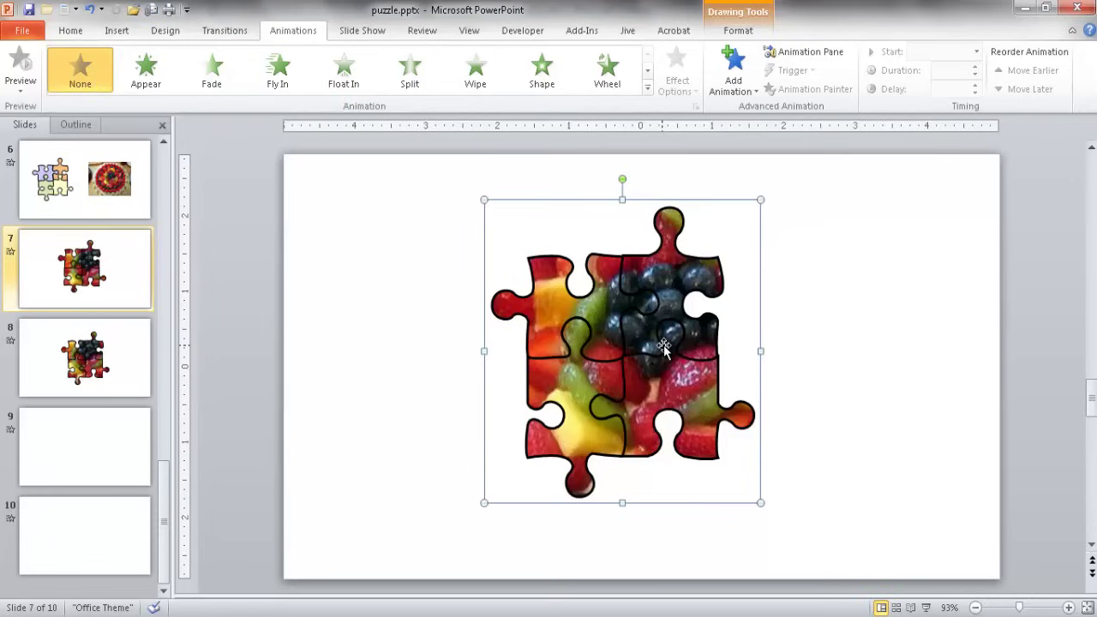
left_click_drag(611, 313, 790, 354)
left_click(1046, 418)
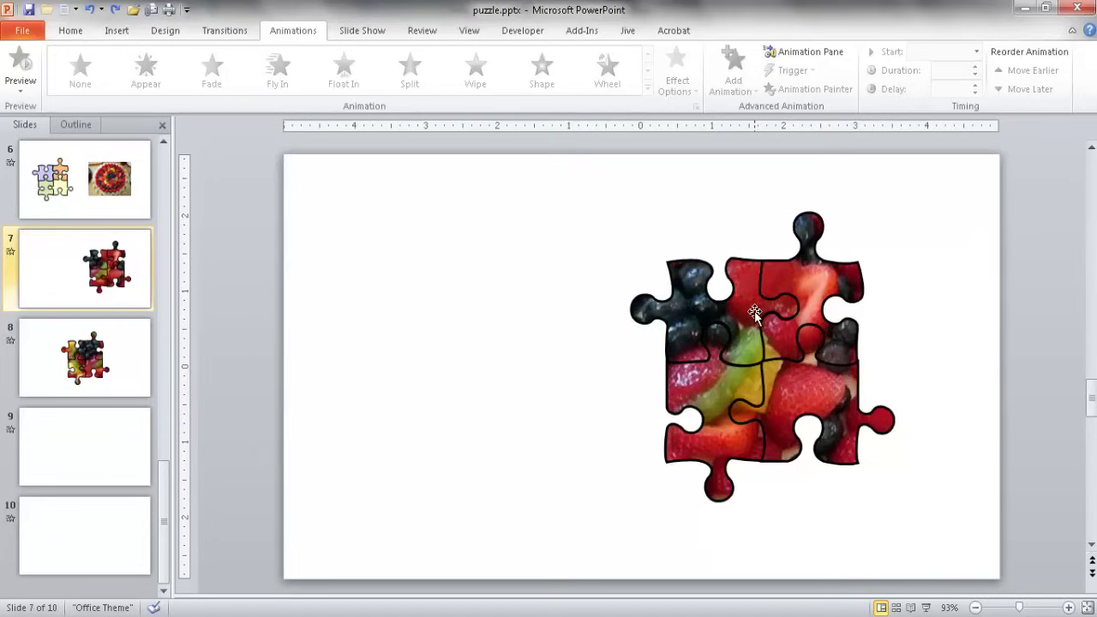
left_click_drag(1052, 534, 562, 208)
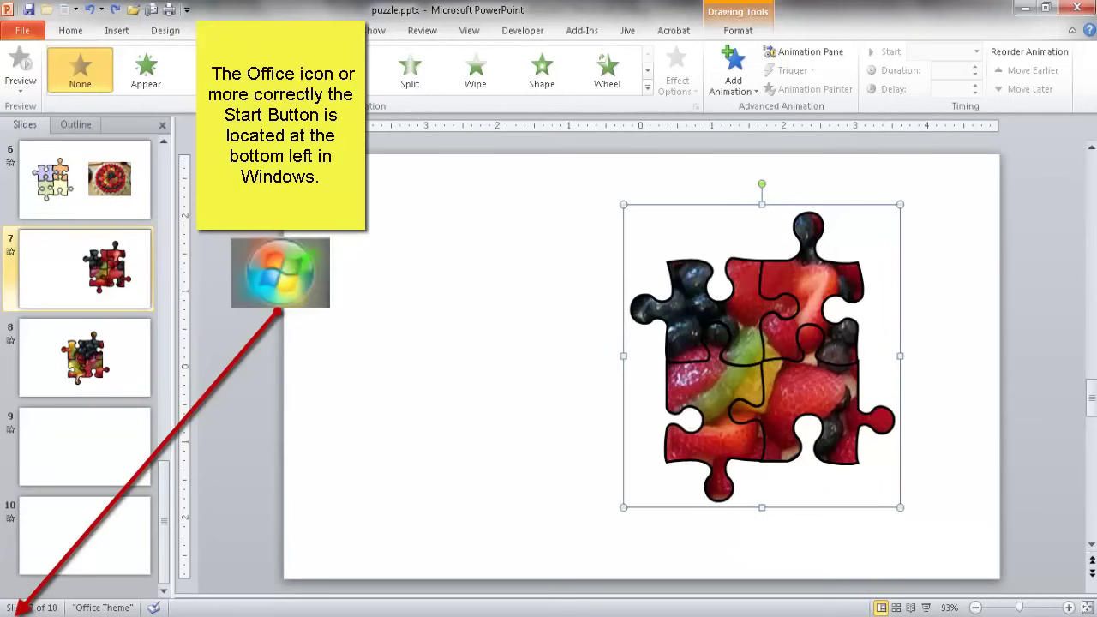
Search for "snip" and launch Snipping Tool, placing its window above the slide with no capture active.
left_click(15, 610)
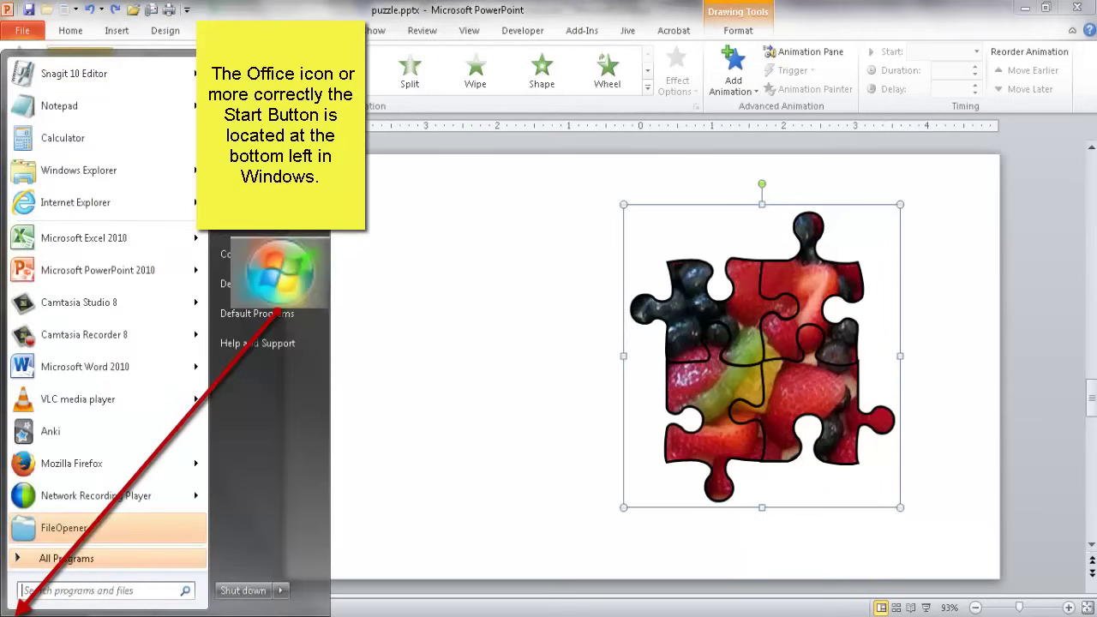
type("snip")
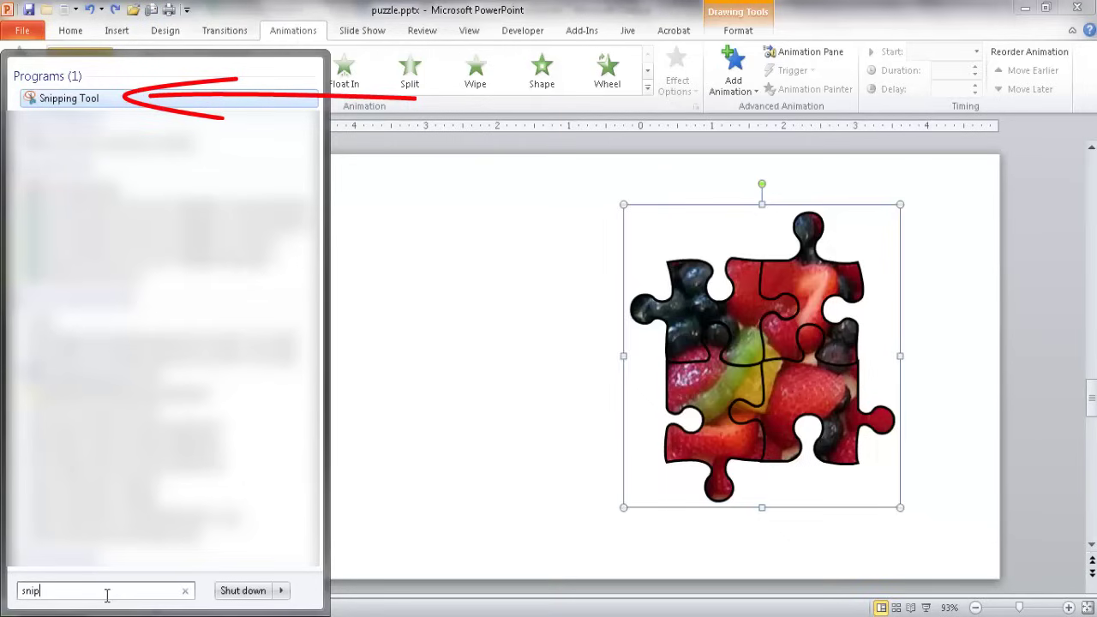
left_click(69, 98)
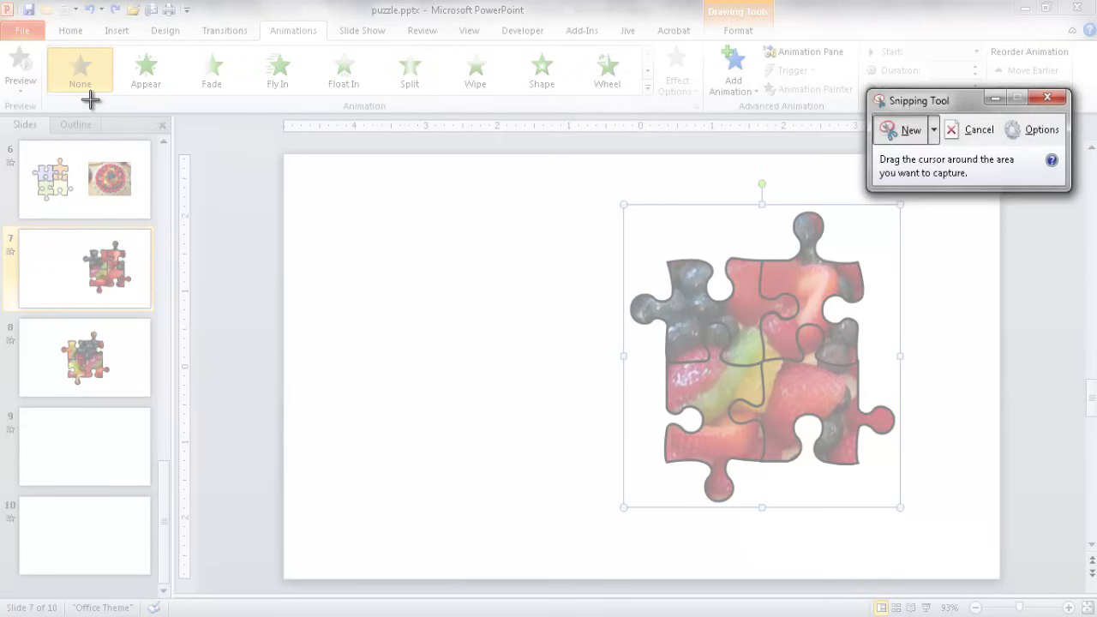
left_click_drag(966, 103, 590, 41)
key("Escape")
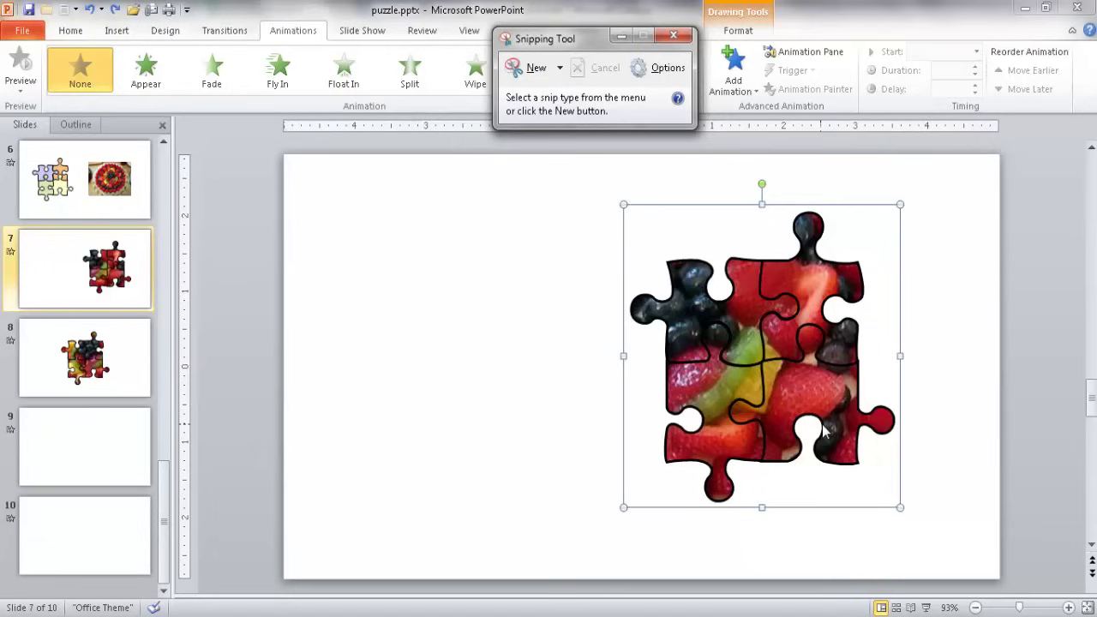
Deselect the puzzle, capture a rectangular snip around it on slide 7, and copy the snip.
left_click(783, 215)
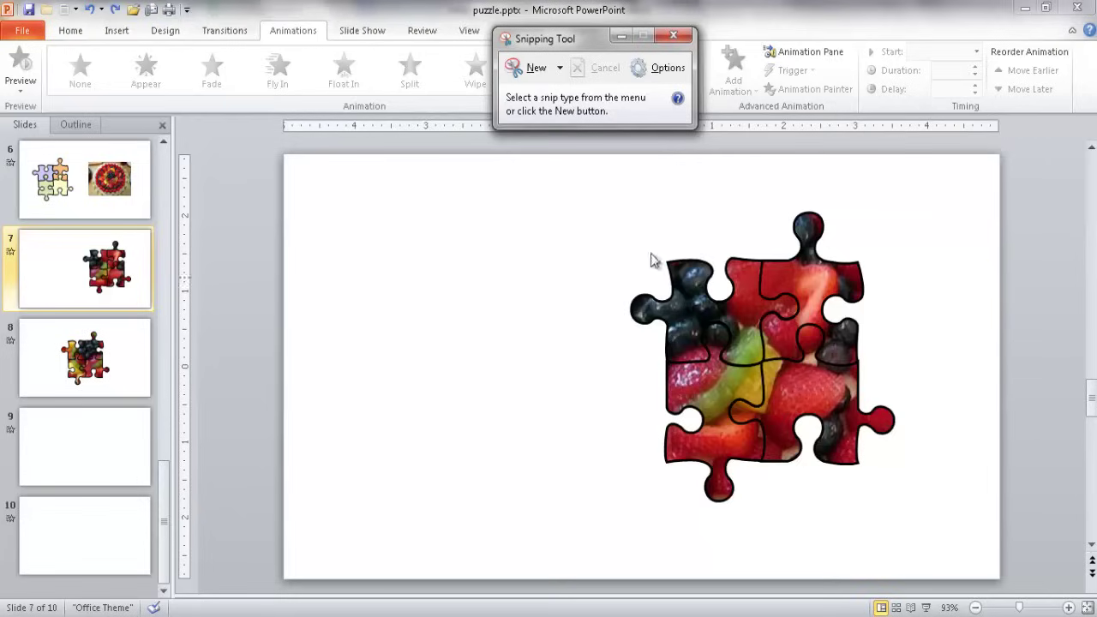
left_click(531, 67)
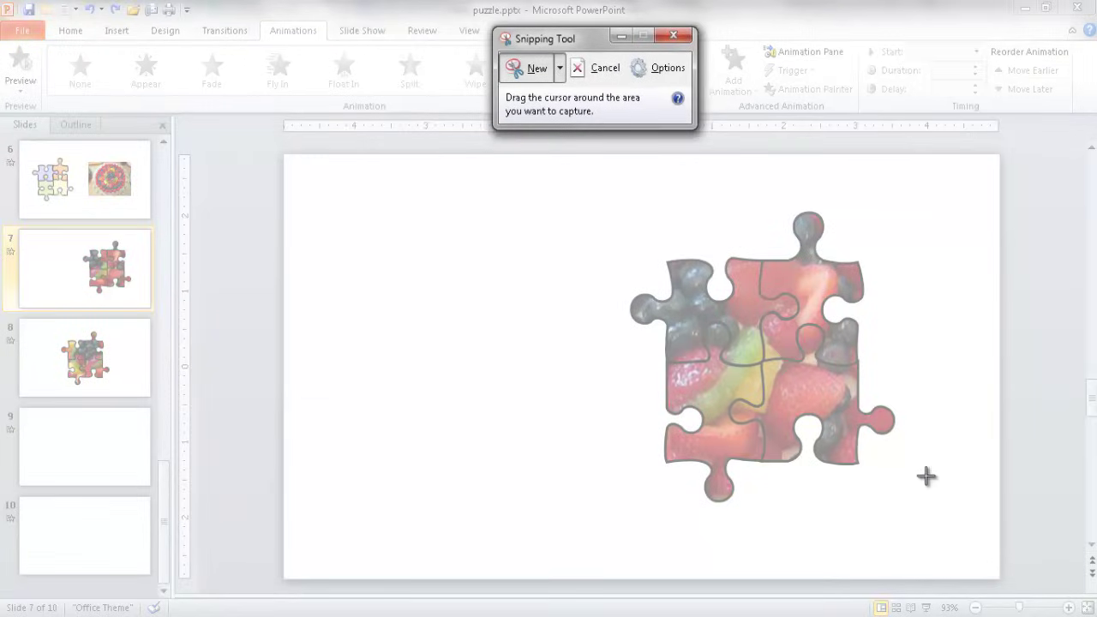
left_click_drag(926, 506, 605, 195)
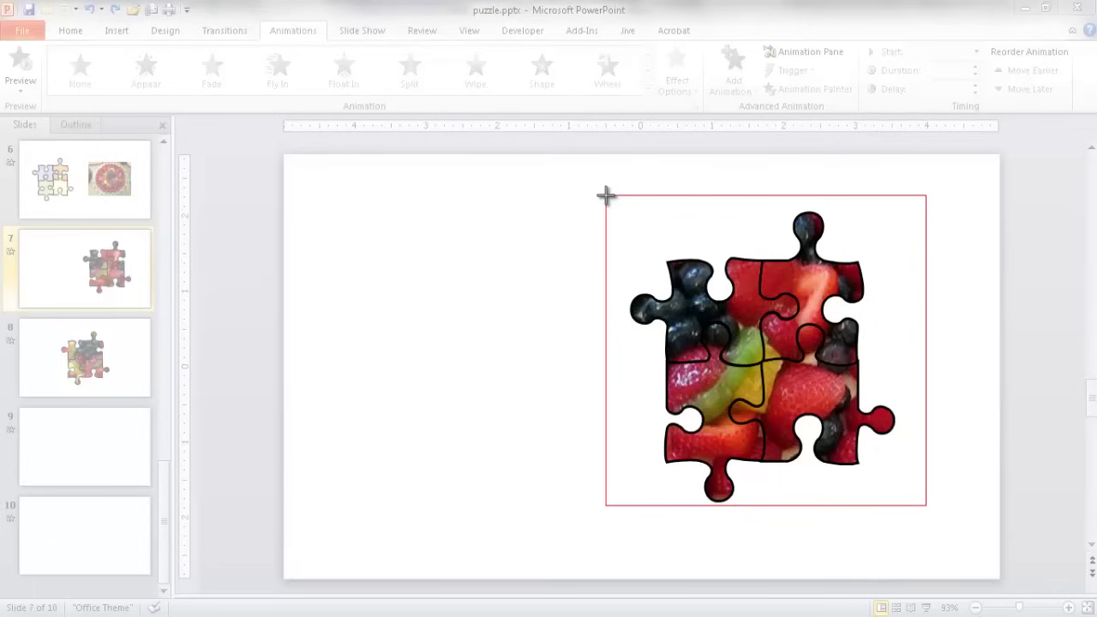
left_click_drag(605, 195, 591, 195)
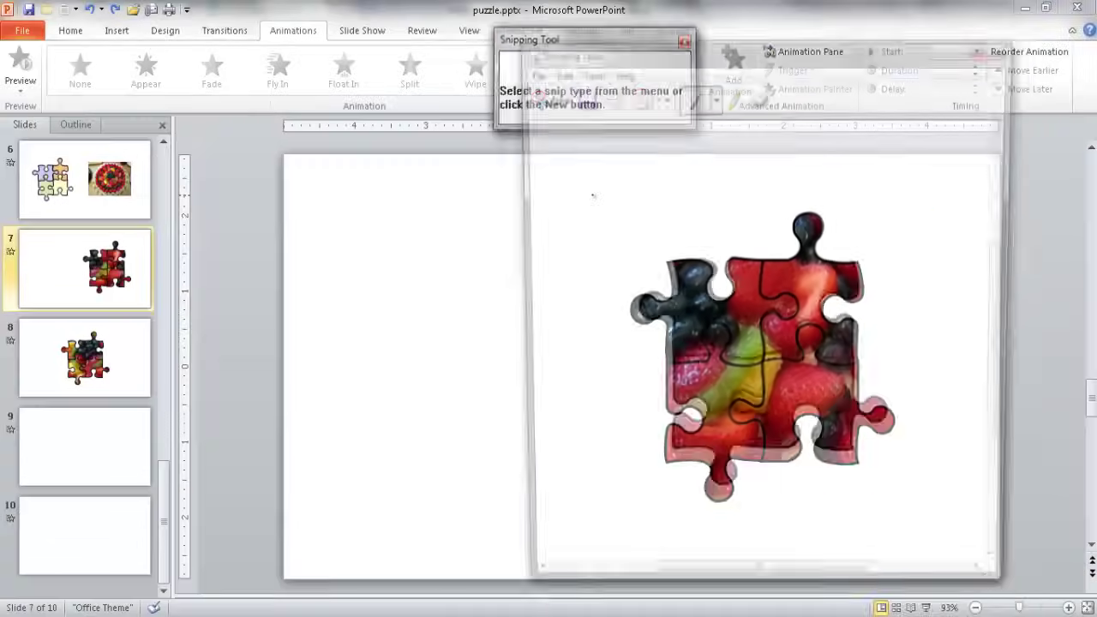
left_click(611, 99)
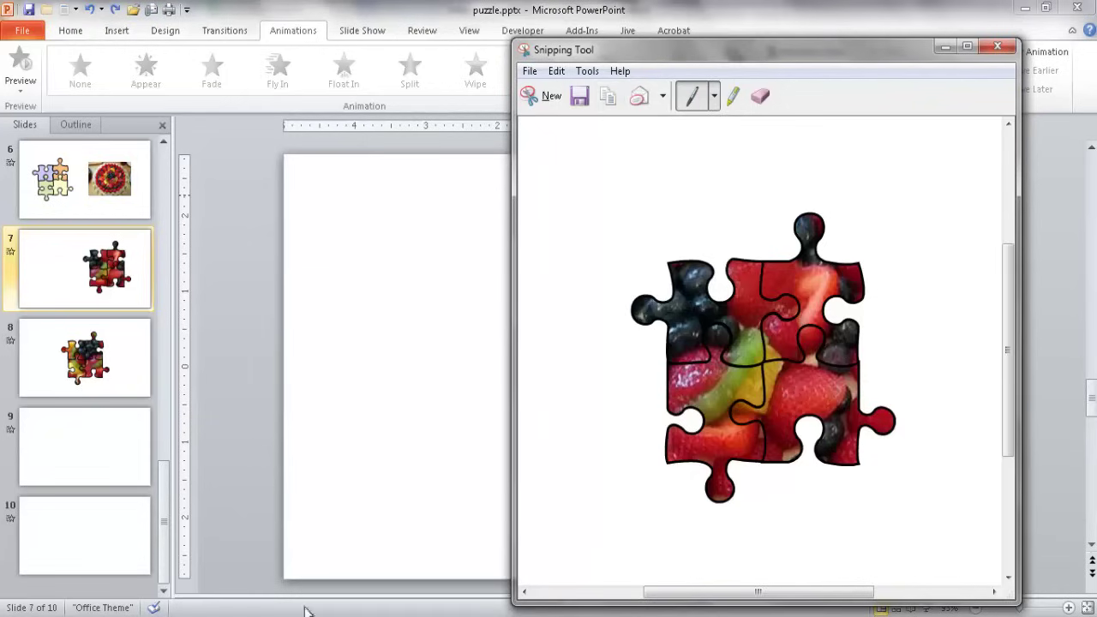
Switch back to PowerPoint, paste the puzzle snip onto slide 9, and position it near the slide's centre.
left_click(80, 446)
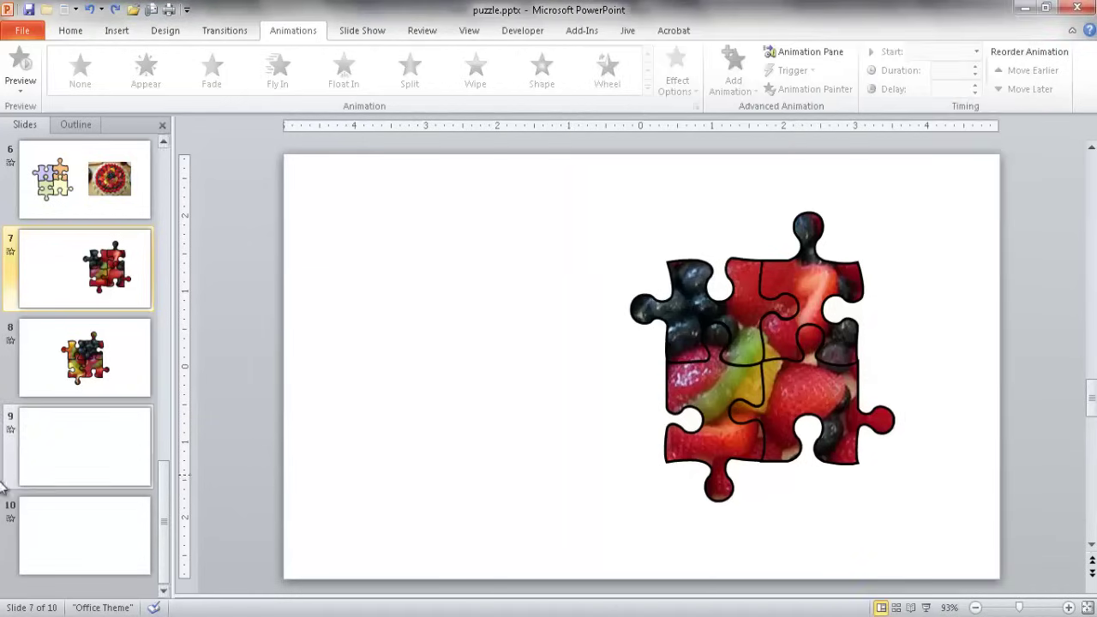
left_click(128, 452)
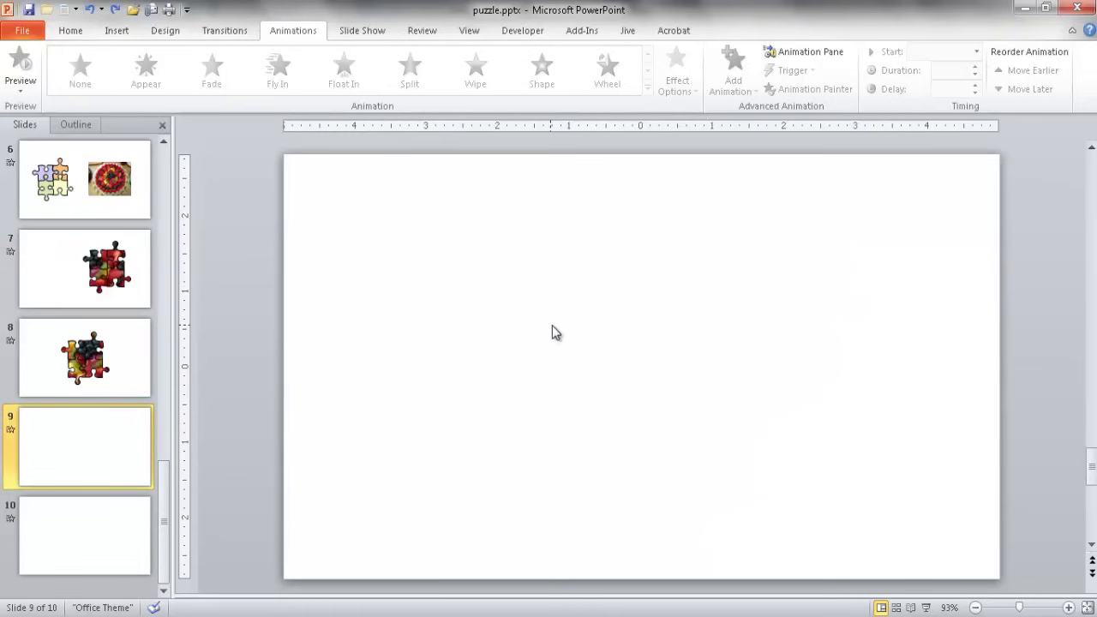
key("ctrl+v")
left_click_drag(695, 351, 804, 326)
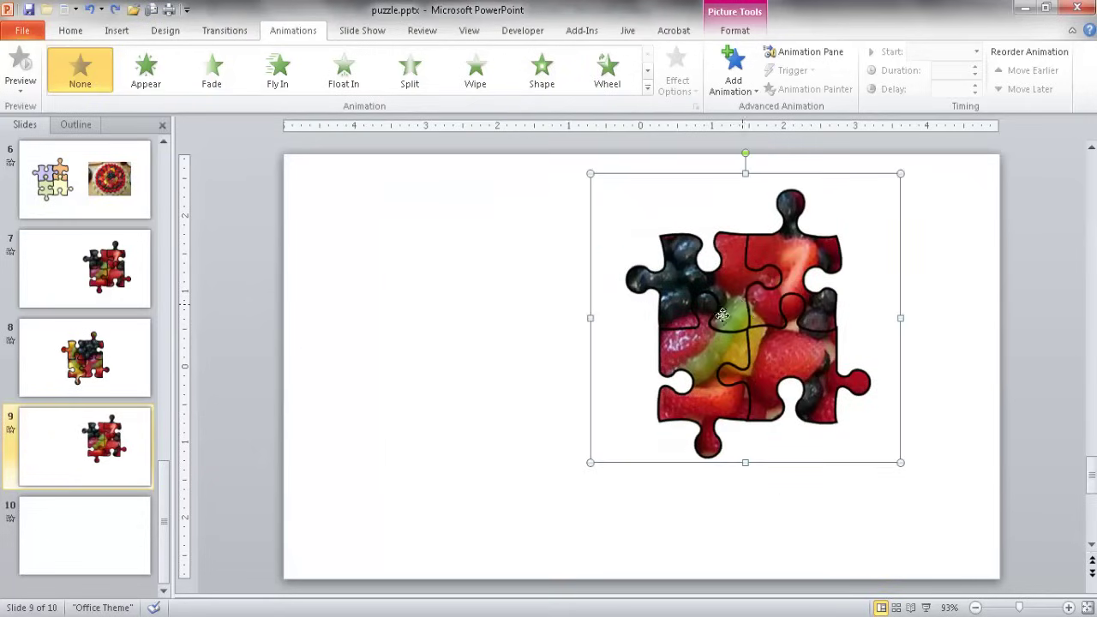
left_click_drag(746, 307, 618, 360)
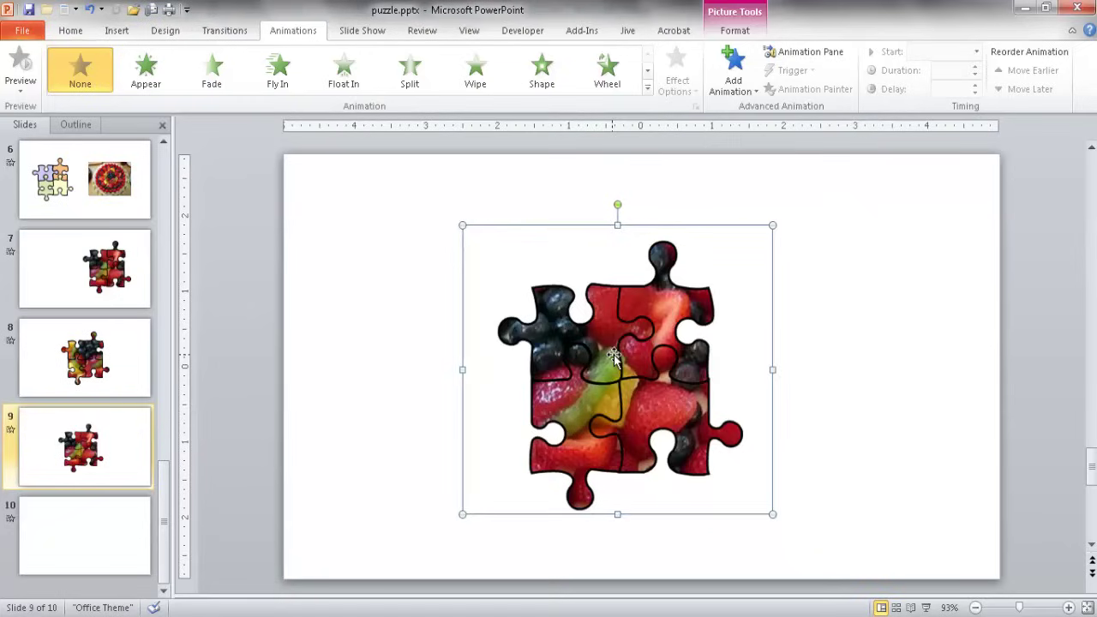
Insert the black-and-white jigsaw outline template from the "puzzle" clip art results onto slide 10.
left_click(79, 535)
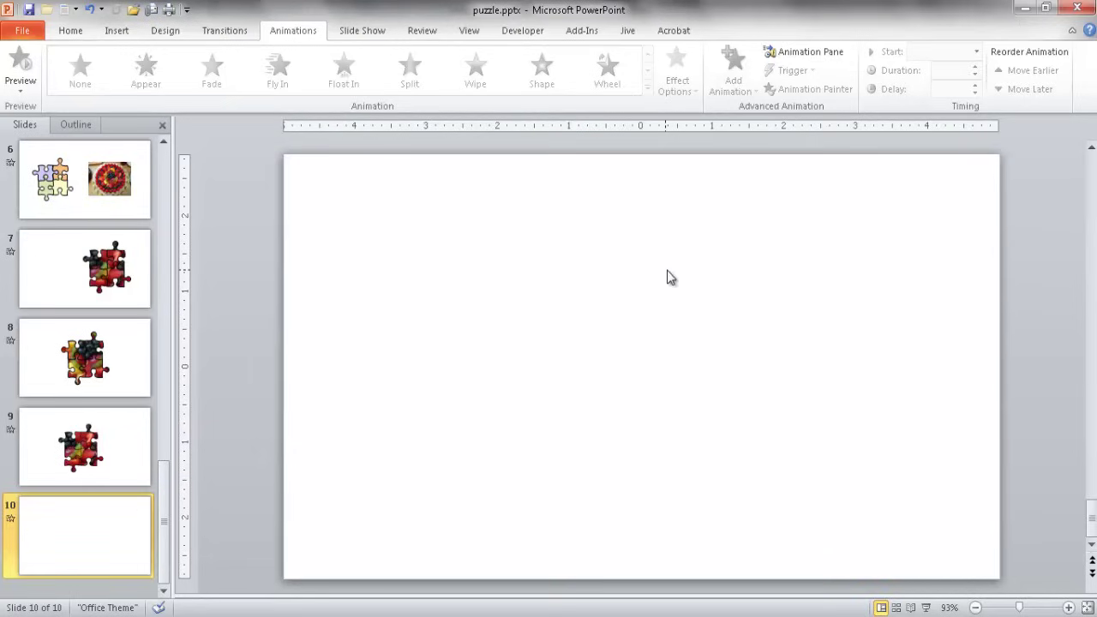
left_click(118, 32)
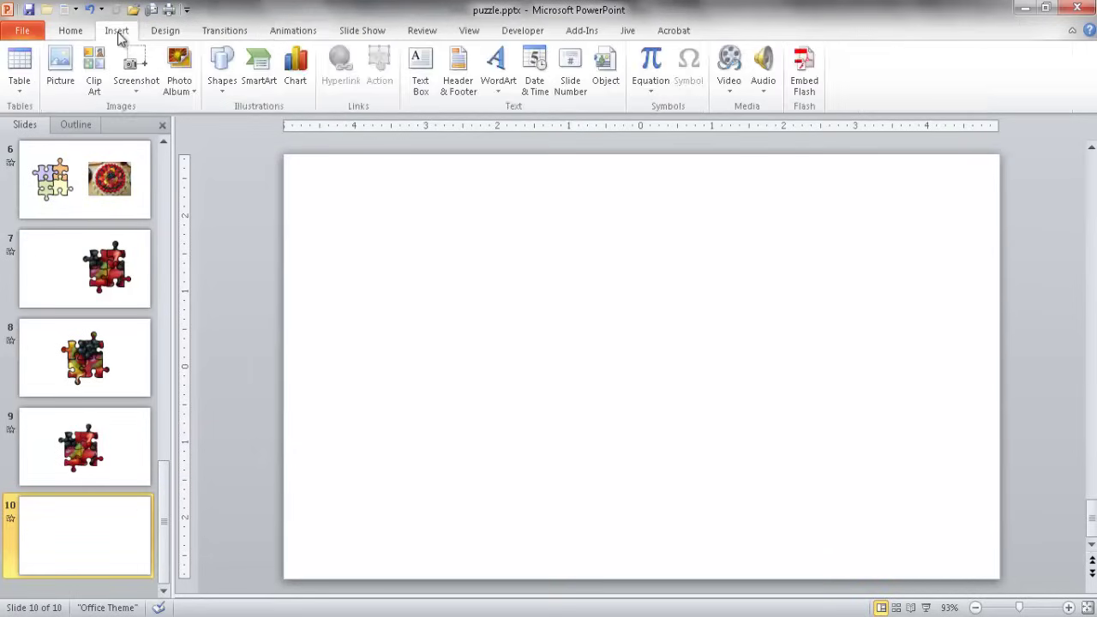
left_click(89, 64)
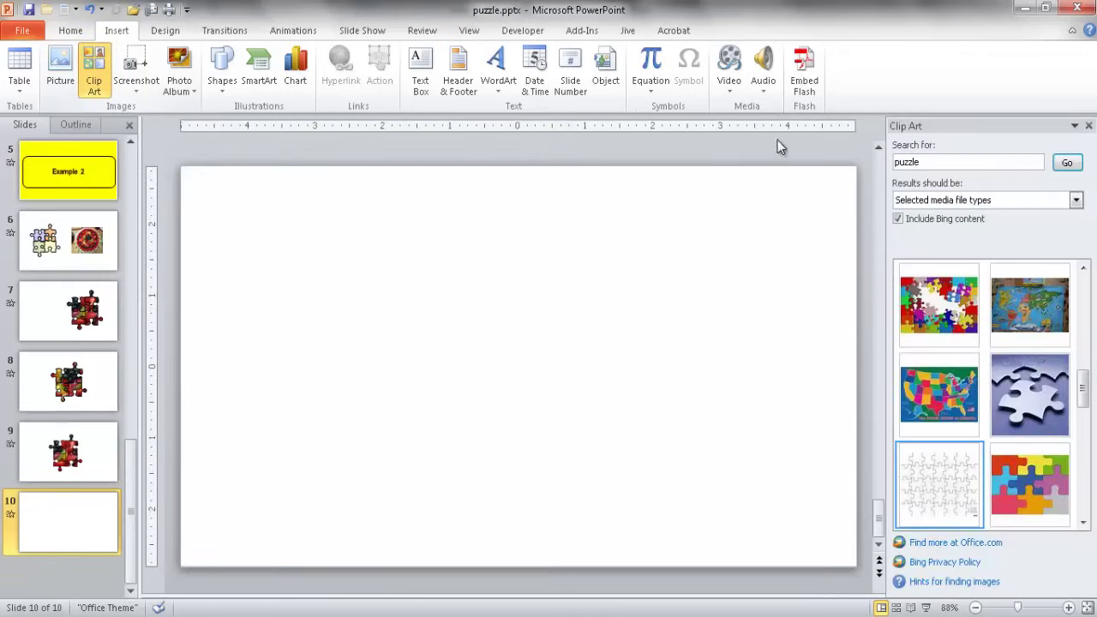
left_click(925, 163)
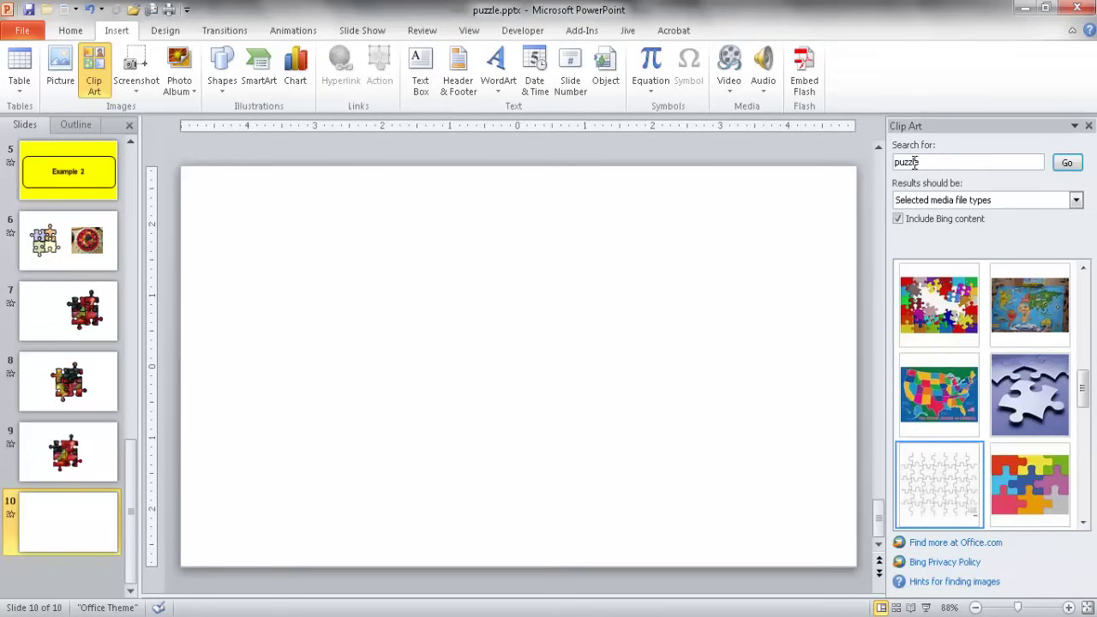
mouse_move(950, 485)
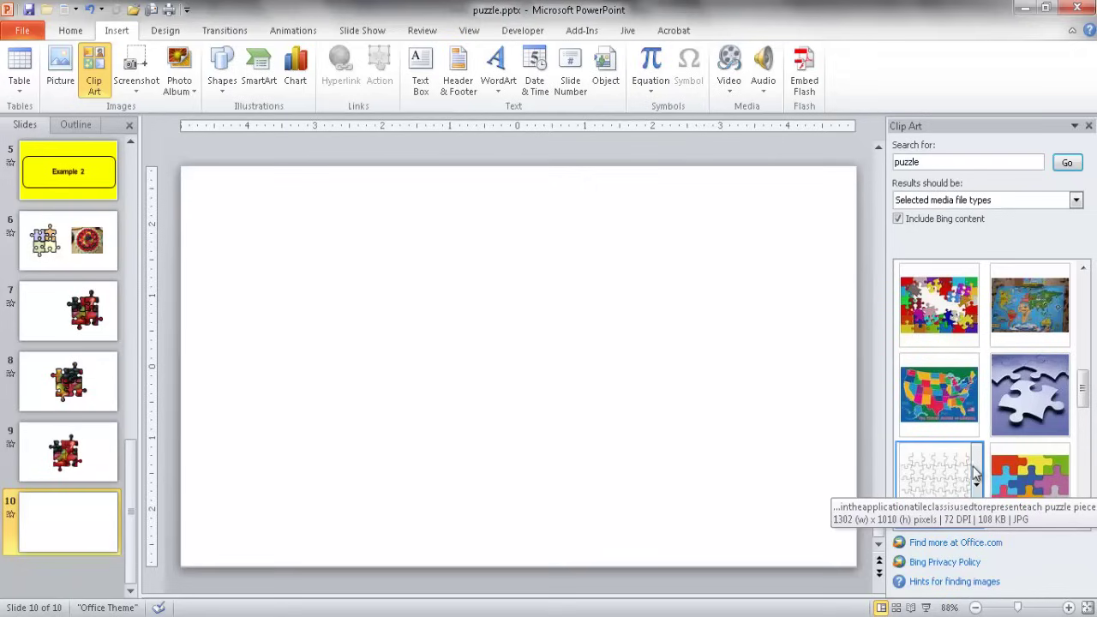
left_click(975, 482)
left_click(866, 308)
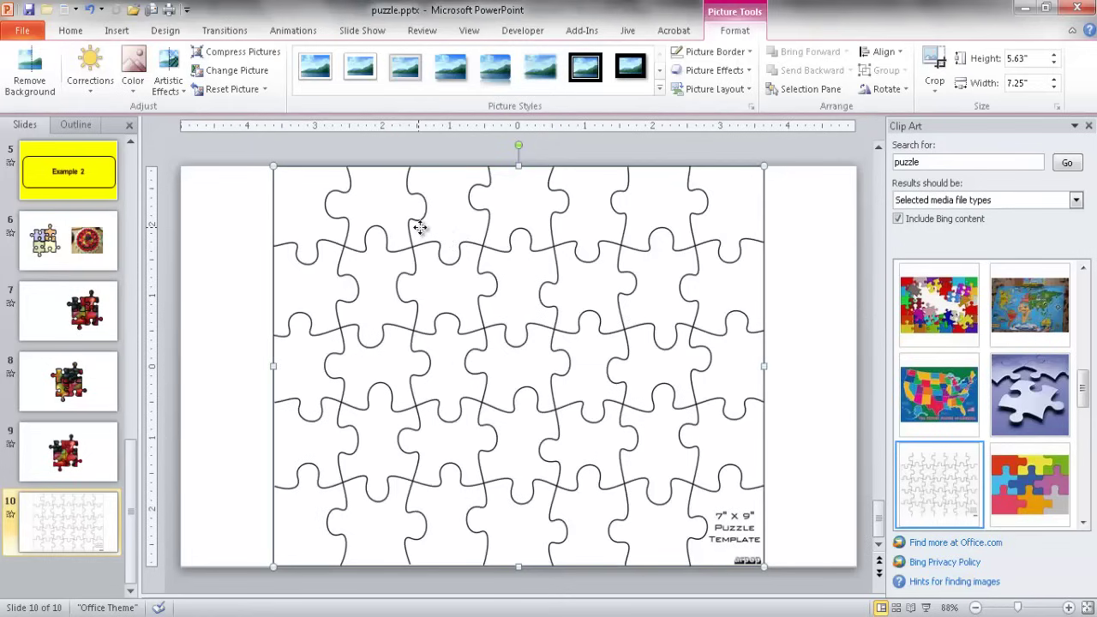
Close the Clip Art pane and place the jigsaw template roughly in the middle of slide 10.
left_click_drag(558, 304, 445, 309)
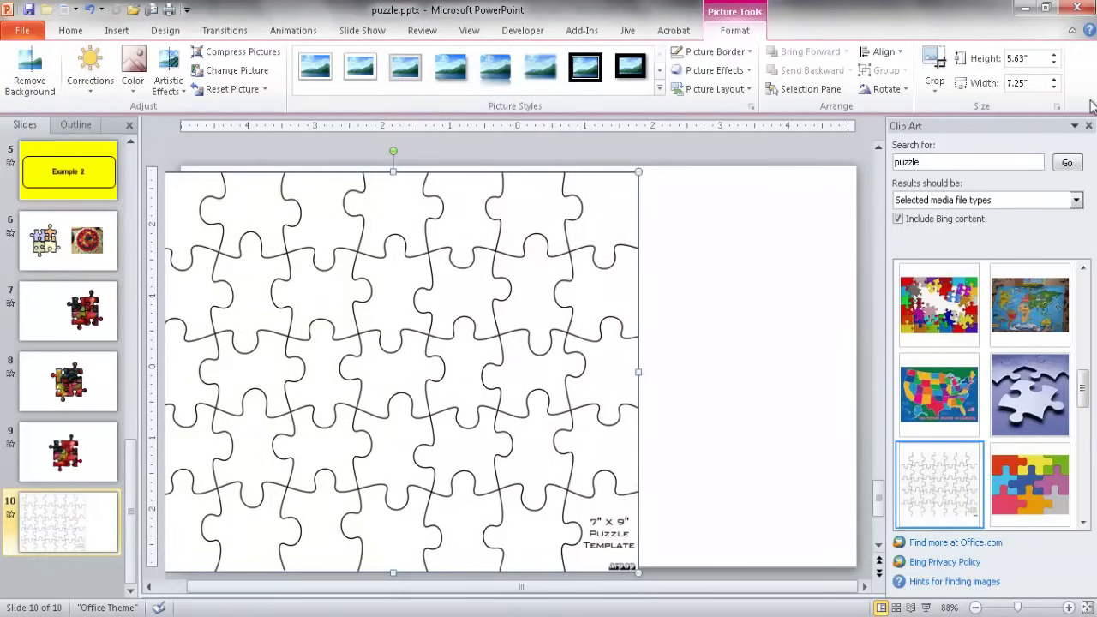
left_click(1088, 125)
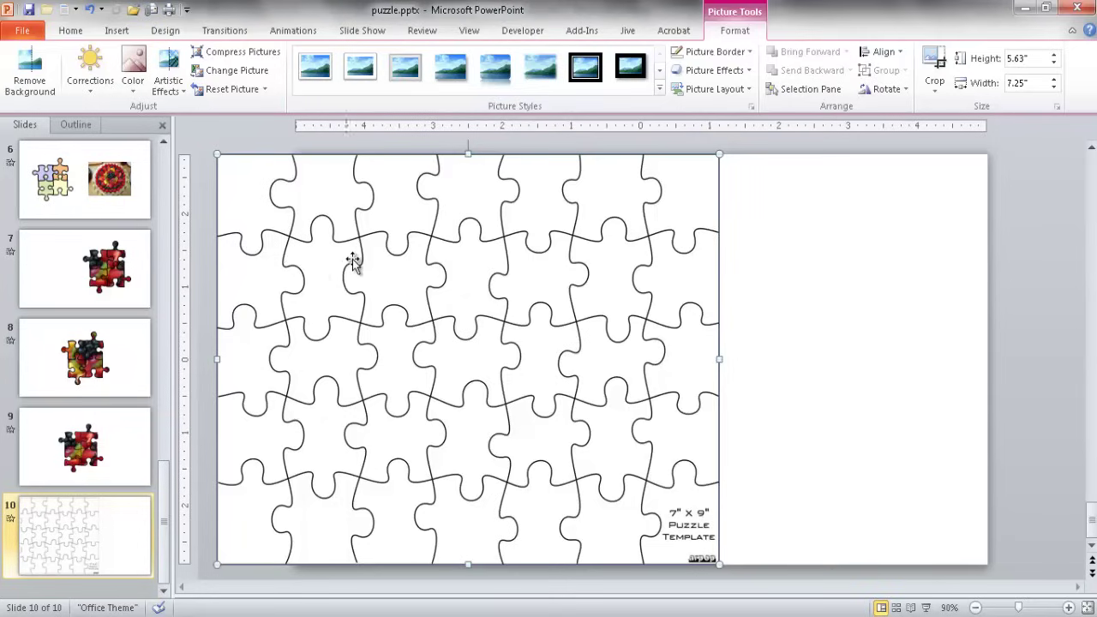
left_click_drag(352, 259, 491, 261)
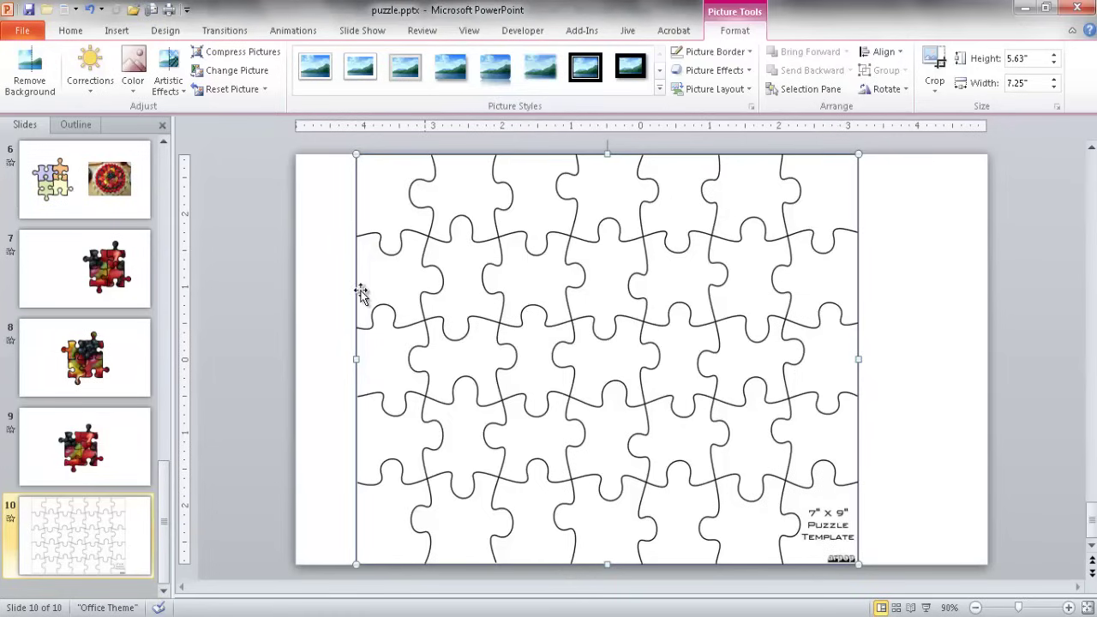
Draw a rectangle about 0.93" high and 0.79" wide over the template's "7" x 9" Puzzle Template" text.
left_click(110, 32)
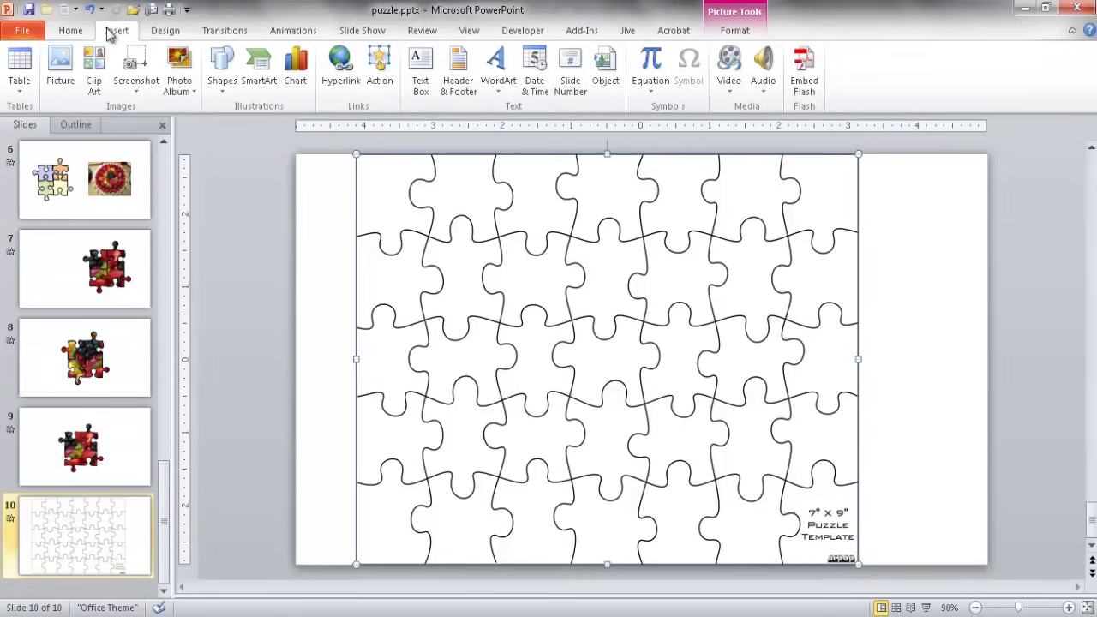
left_click(226, 87)
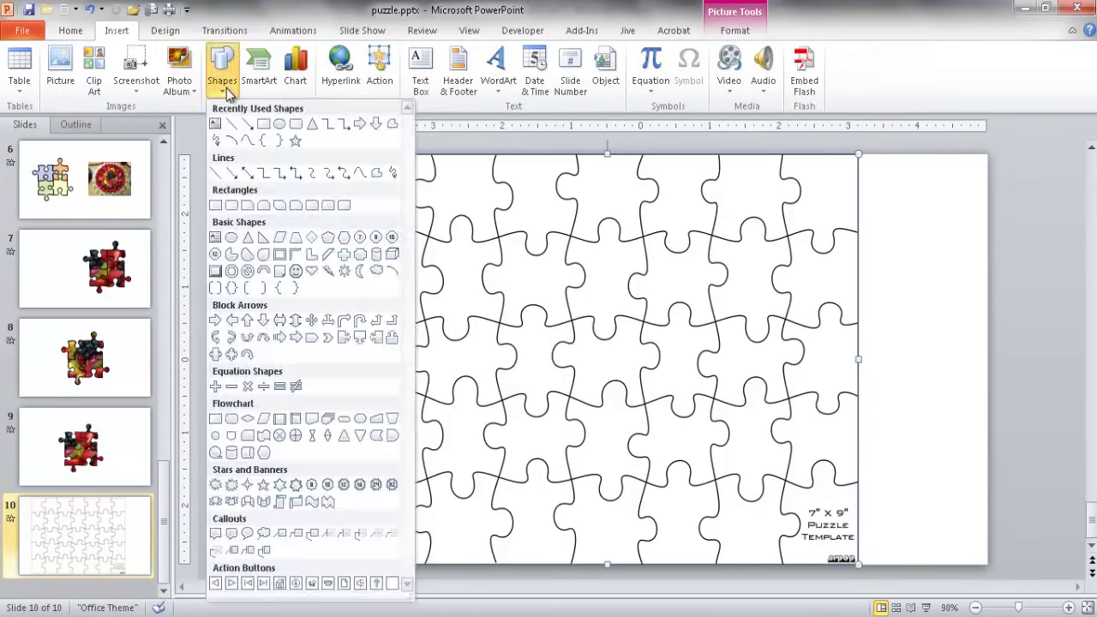
left_click(264, 124)
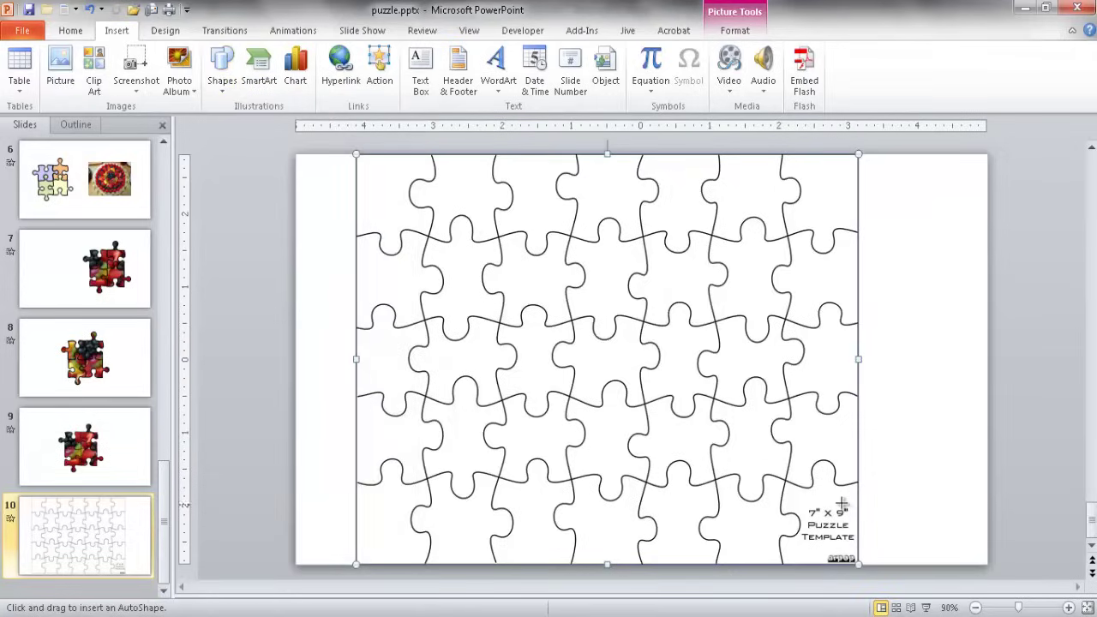
mouse_move(802, 496)
left_mouse_down()
mouse_move(845, 563)
mouse_move(858, 563)
left_mouse_up()
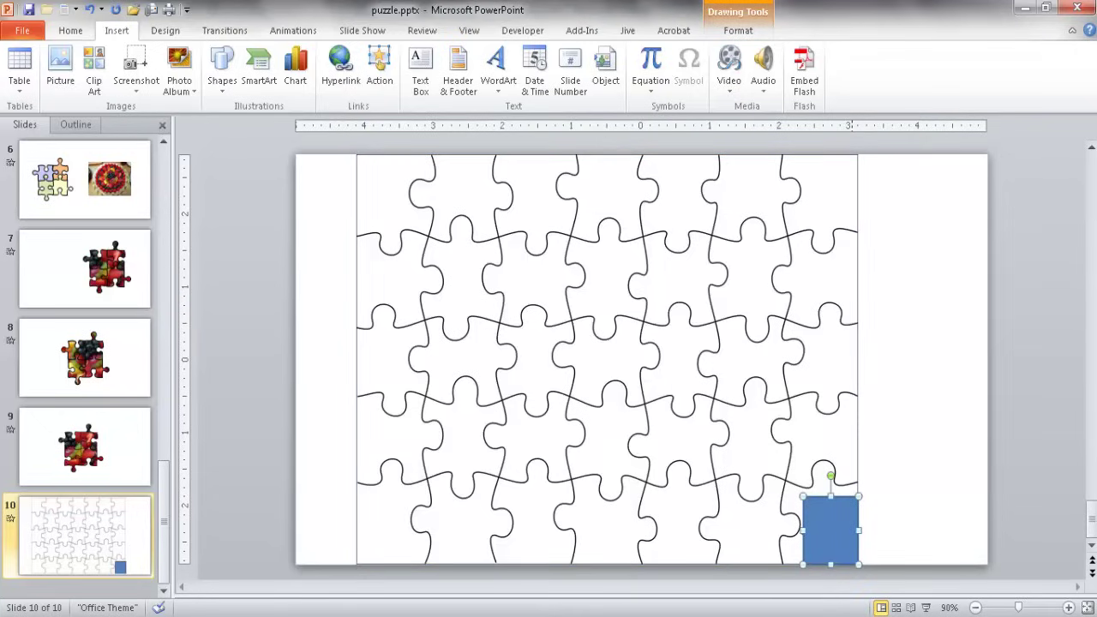
Give the rectangle covering the template's text a white fill and a white outline.
left_click(1071, 607)
left_click(1072, 608)
left_click(1071, 608)
left_click(1071, 608)
left_click(1071, 607)
left_click(1072, 607)
left_click(1071, 607)
left_click(1072, 608)
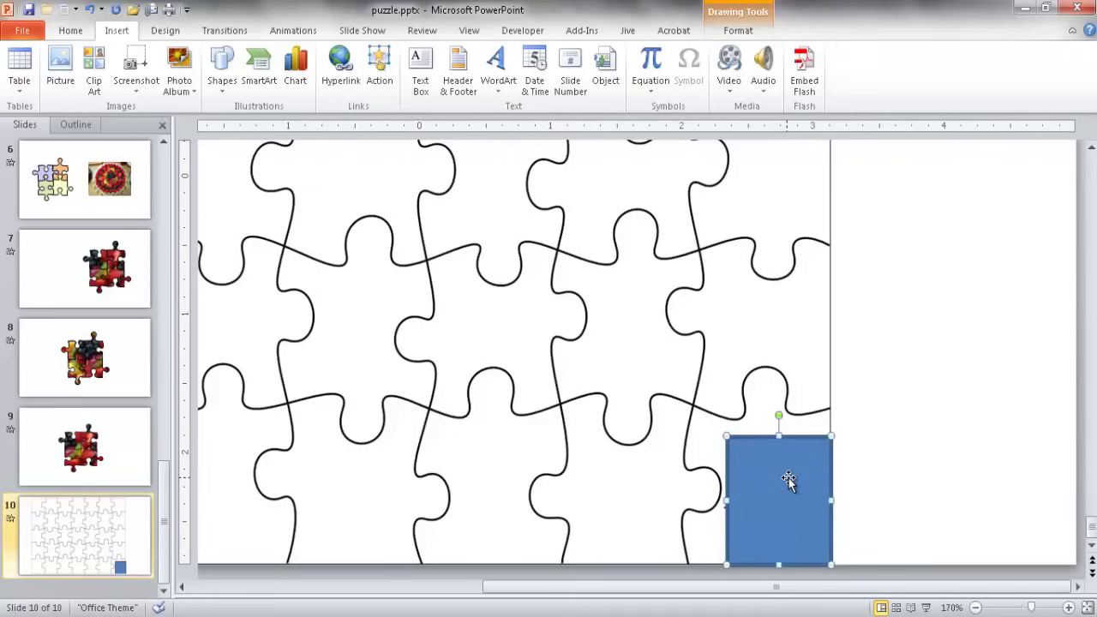
left_click(742, 31)
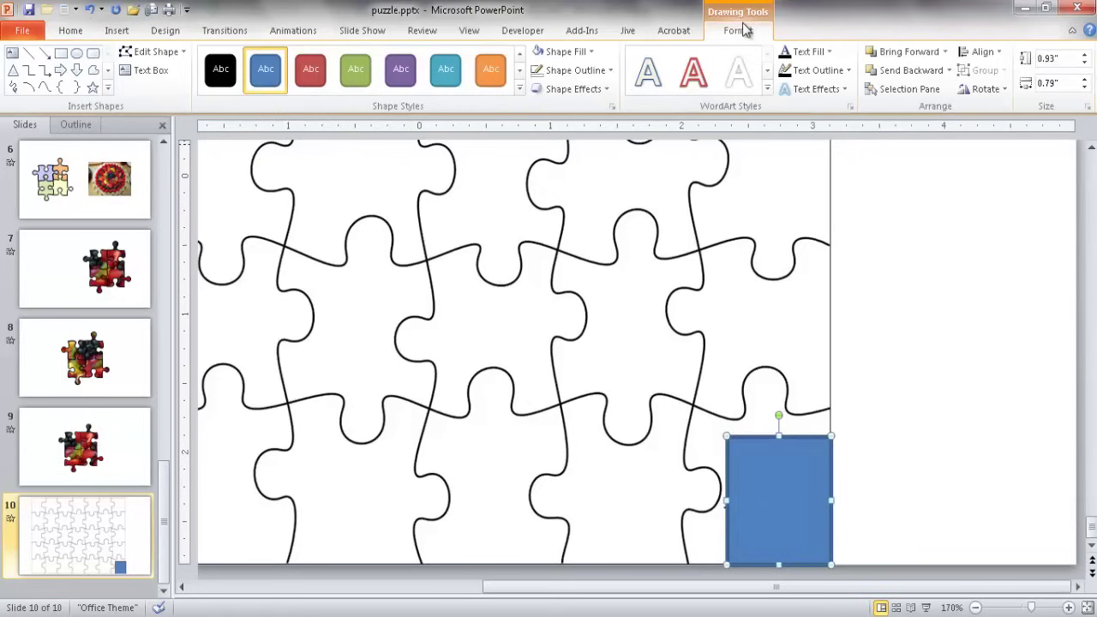
left_click(590, 53)
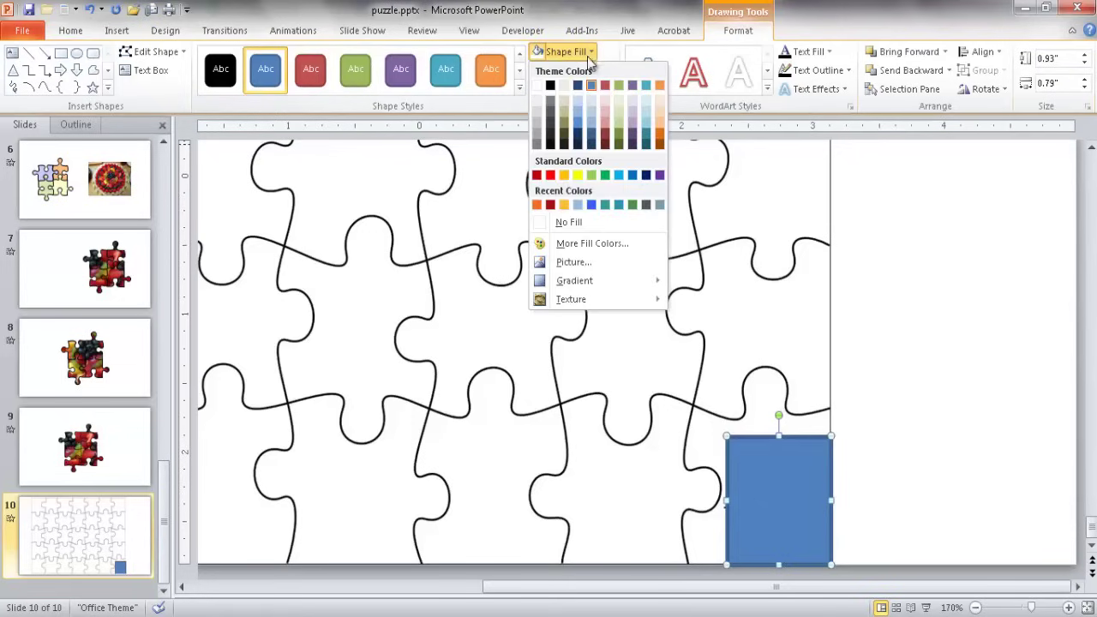
left_click(537, 86)
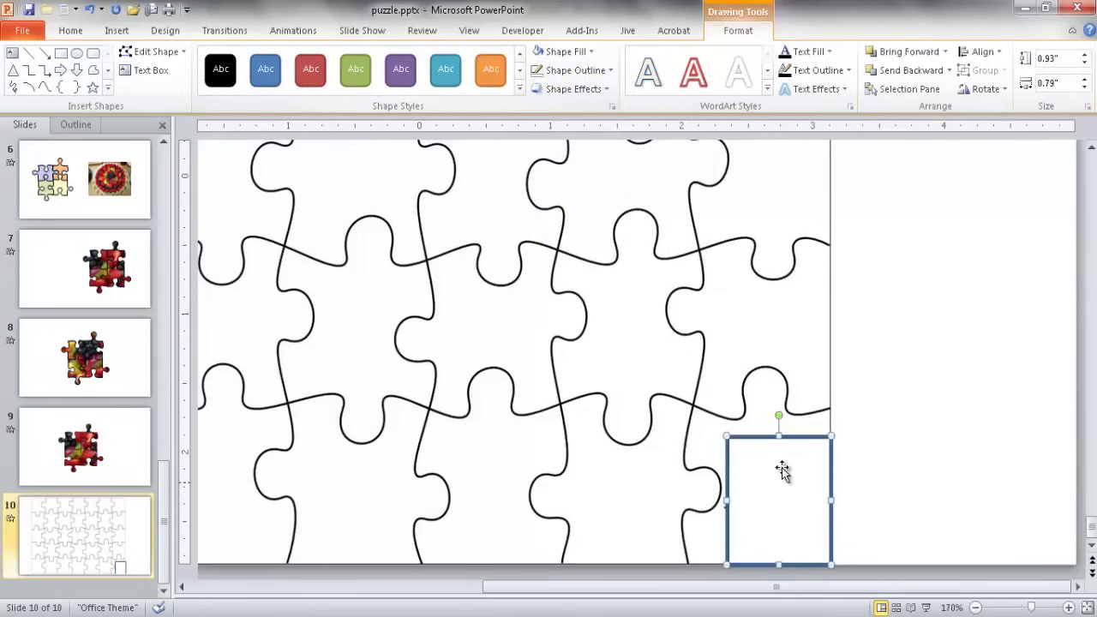
left_click(591, 72)
left_click(537, 104)
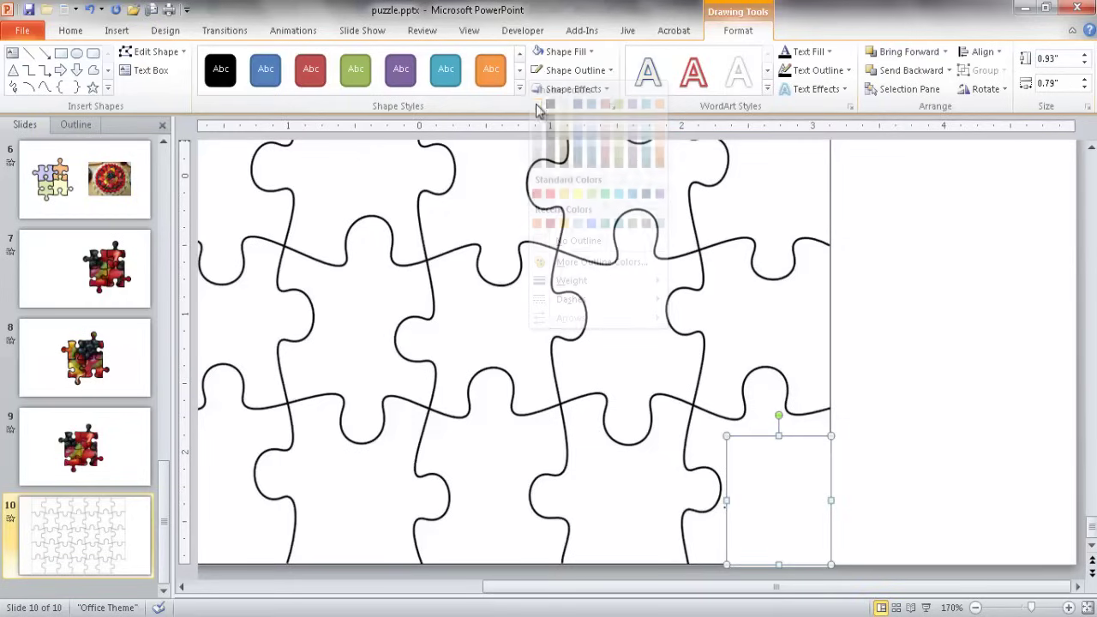
left_click(846, 460)
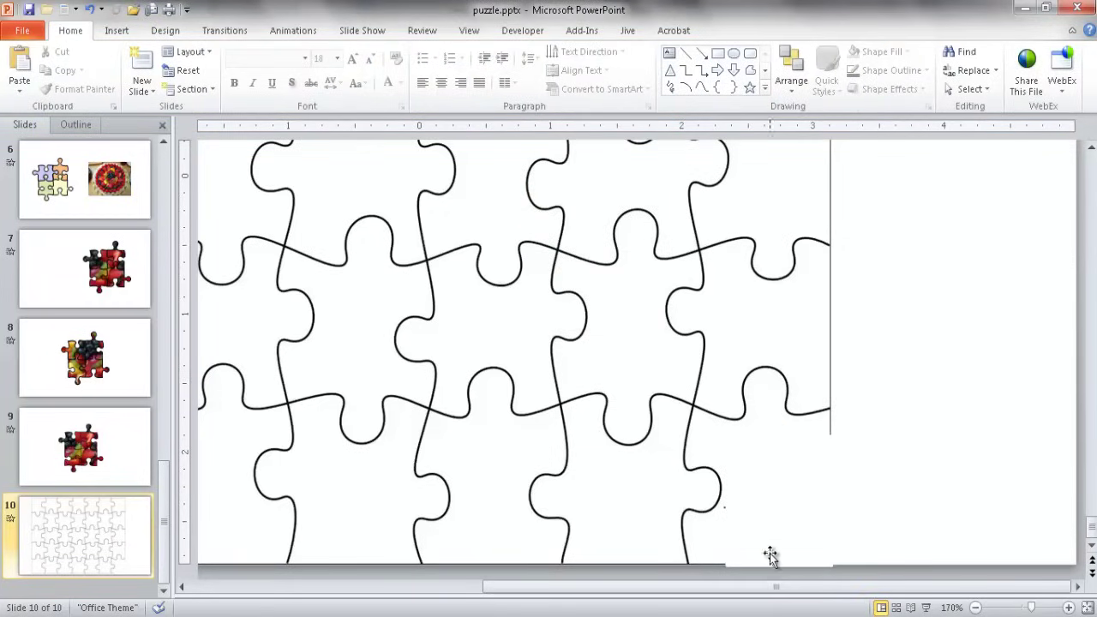
Shrink the white cover rectangle to about 0.86" by 0.74" and nudge it over the text, clear of the template's border lines.
left_click(784, 507)
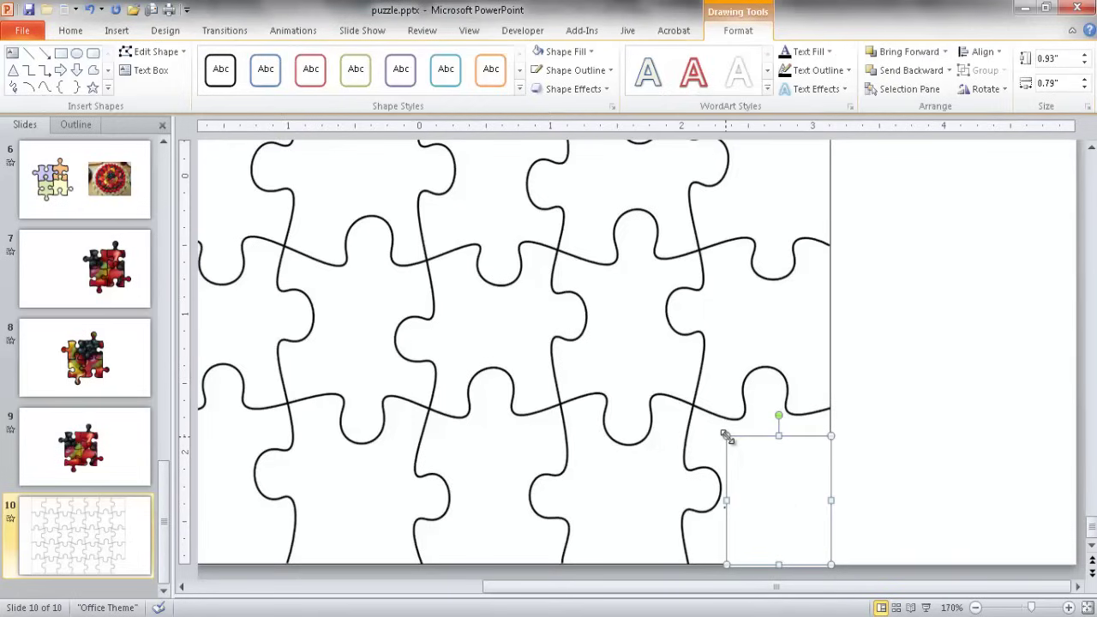
left_click_drag(726, 436, 734, 446)
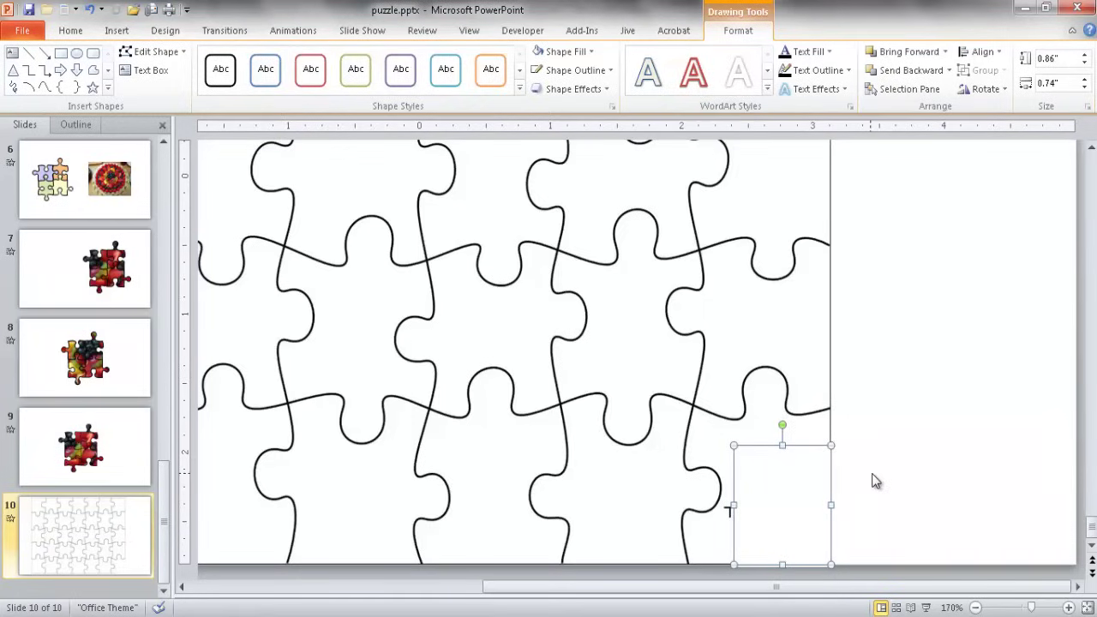
key("Up")
key("Up")
key("Up")
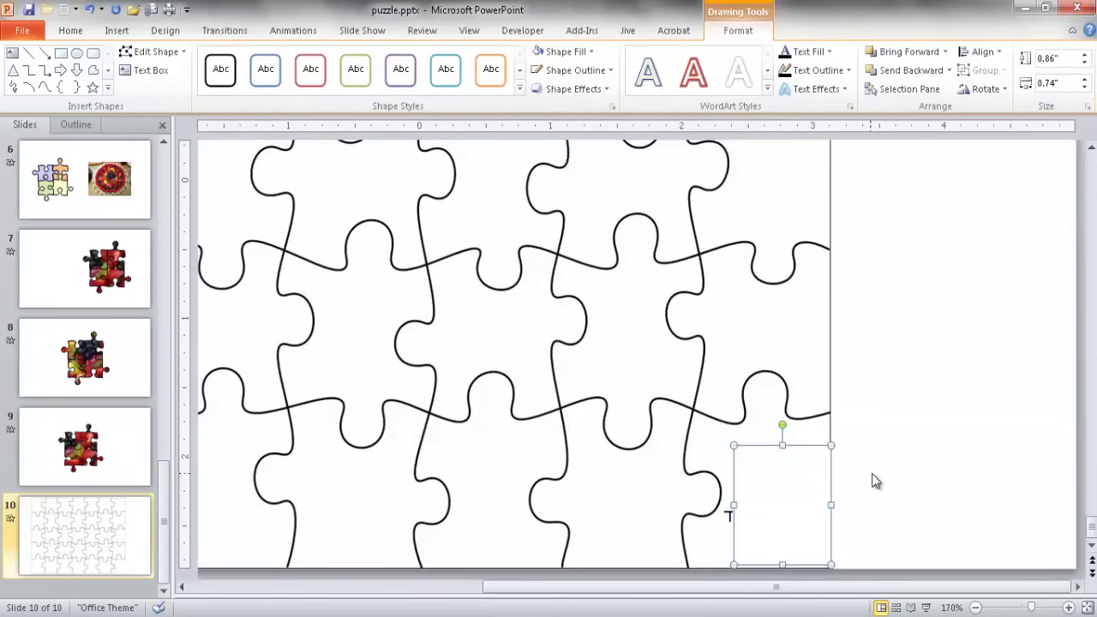
key("Left")
key("Left")
key("Left")
key("Left")
key("Left")
key("Left")
key("Left")
key("Left")
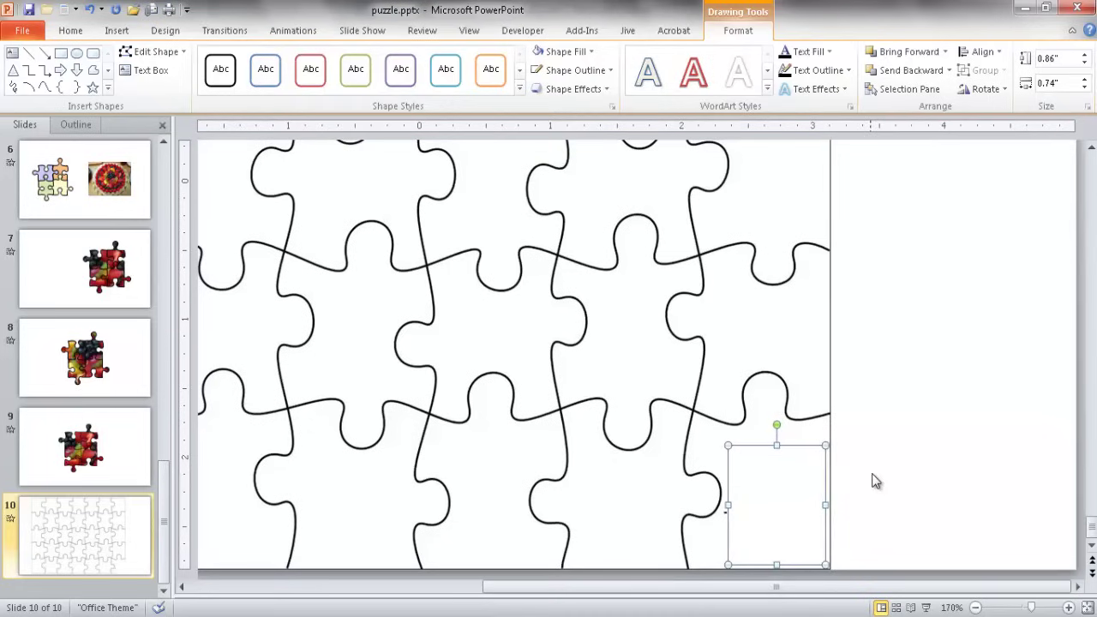
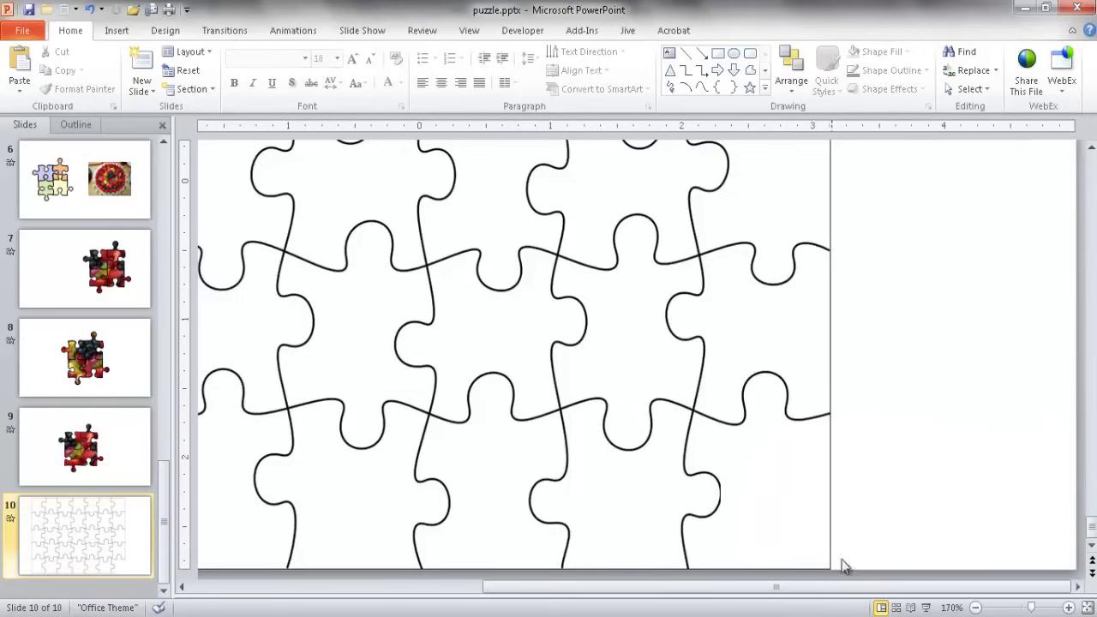
Examine the covered lower-right corner of the jigsaw template, both enlarged and with the whole slide in view.
left_click(1088, 607)
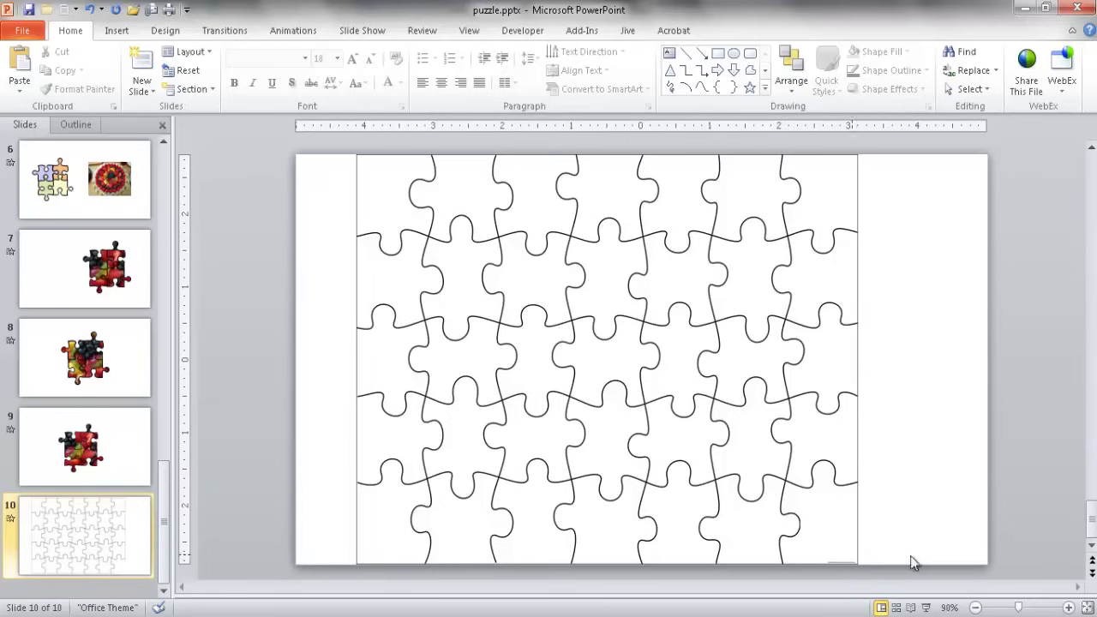
left_click(1067, 608)
left_click(1067, 607)
left_click(1067, 607)
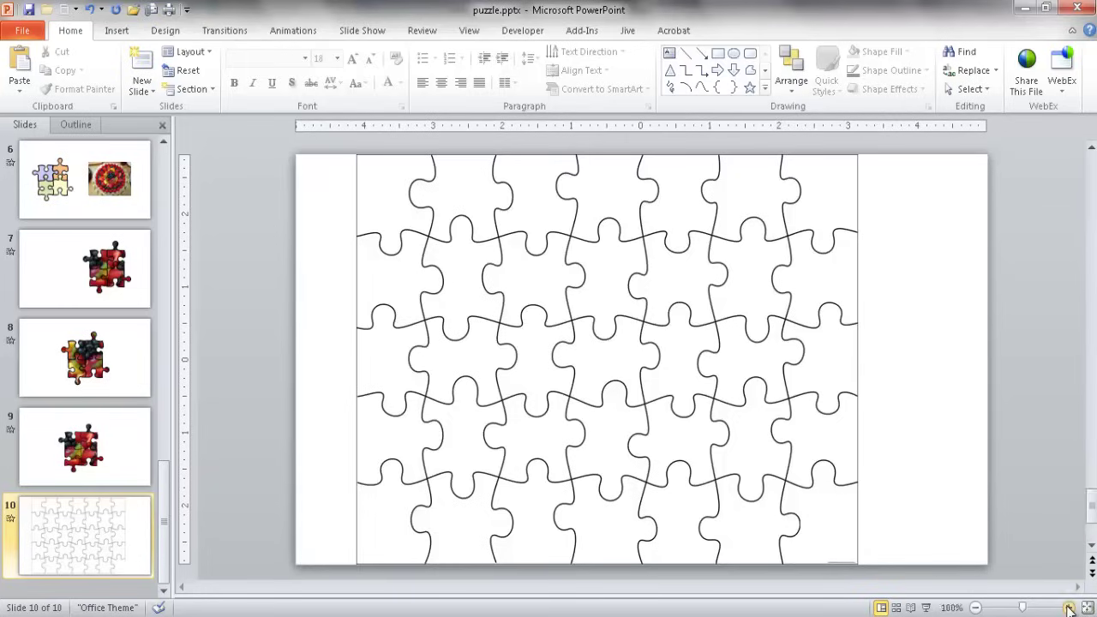
left_click_drag(1091, 519, 1091, 531)
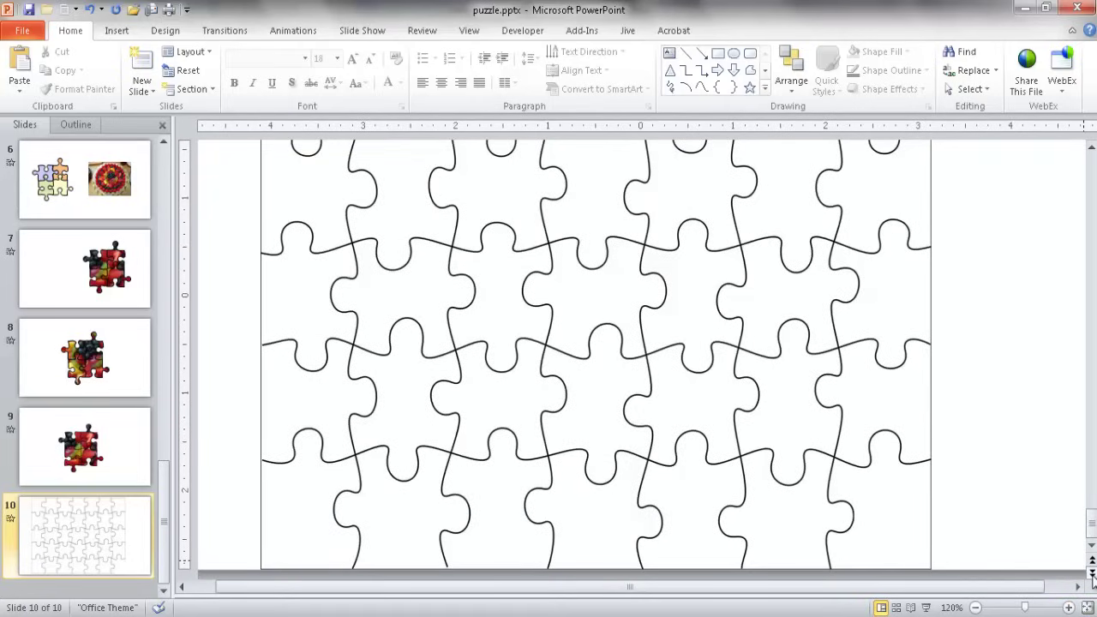
left_click(1068, 608)
left_click(1068, 608)
left_click(1068, 608)
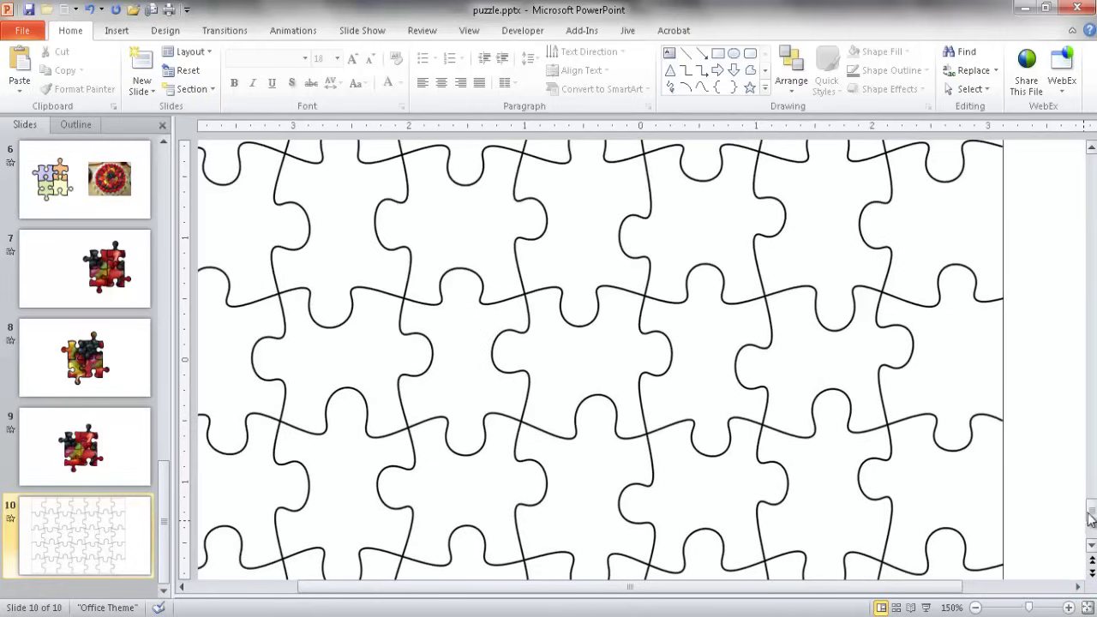
left_click_drag(1090, 517, 1092, 528)
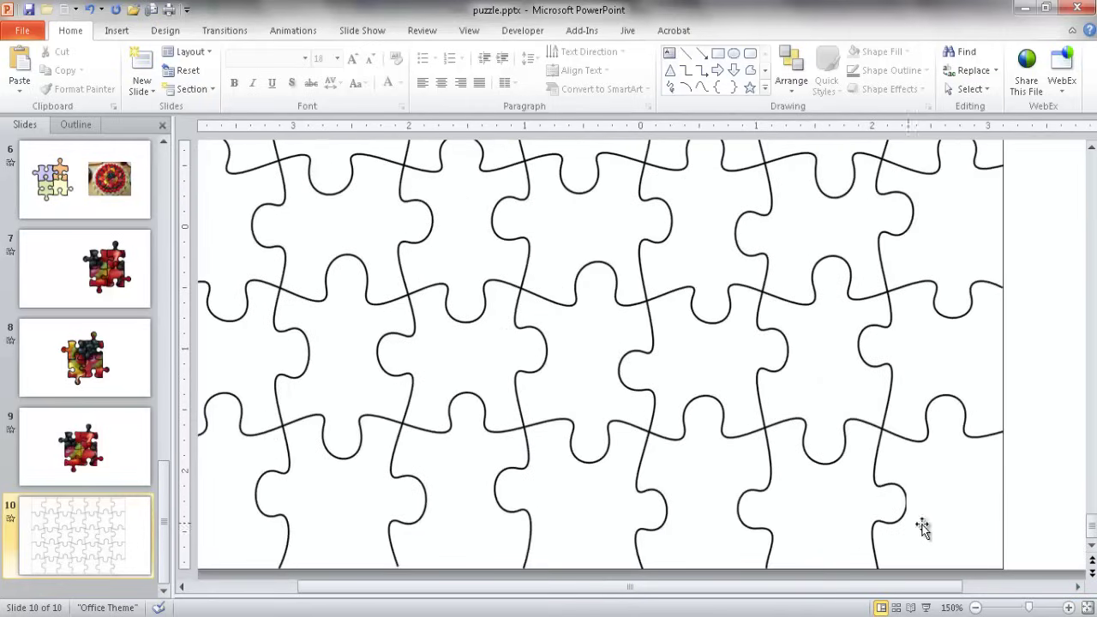
left_click(1088, 608)
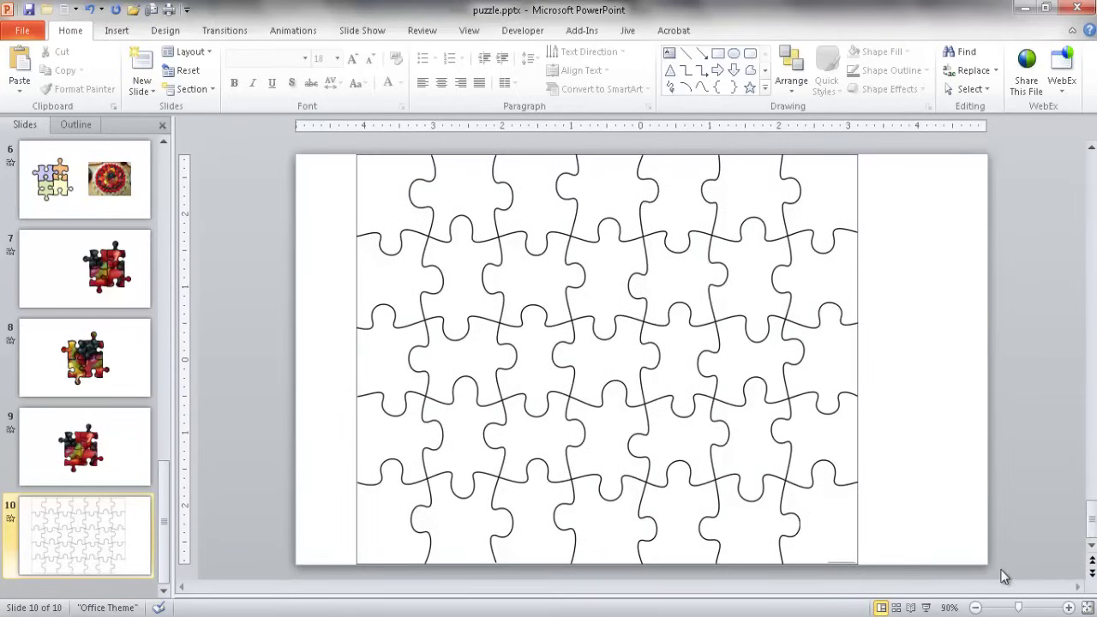
Cut the jigsaw template together with its white cover rectangle and paste them back onto slide 10 as one picture.
mouse_move(958, 578)
left_mouse_down()
mouse_move(617, 432)
mouse_move(324, 139)
left_mouse_up()
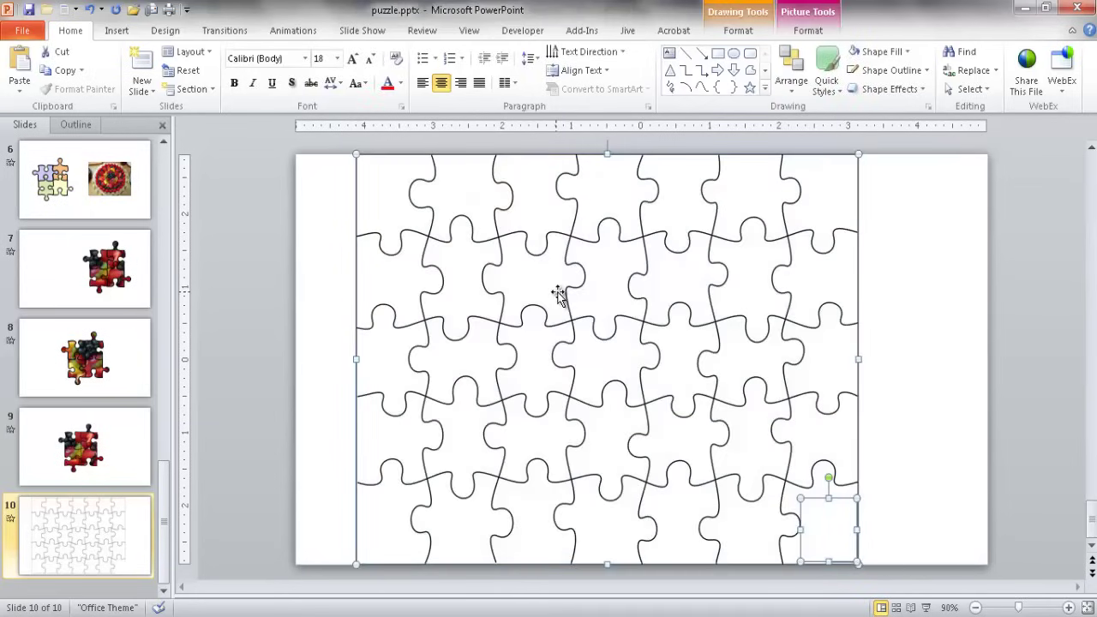
key("ctrl+x")
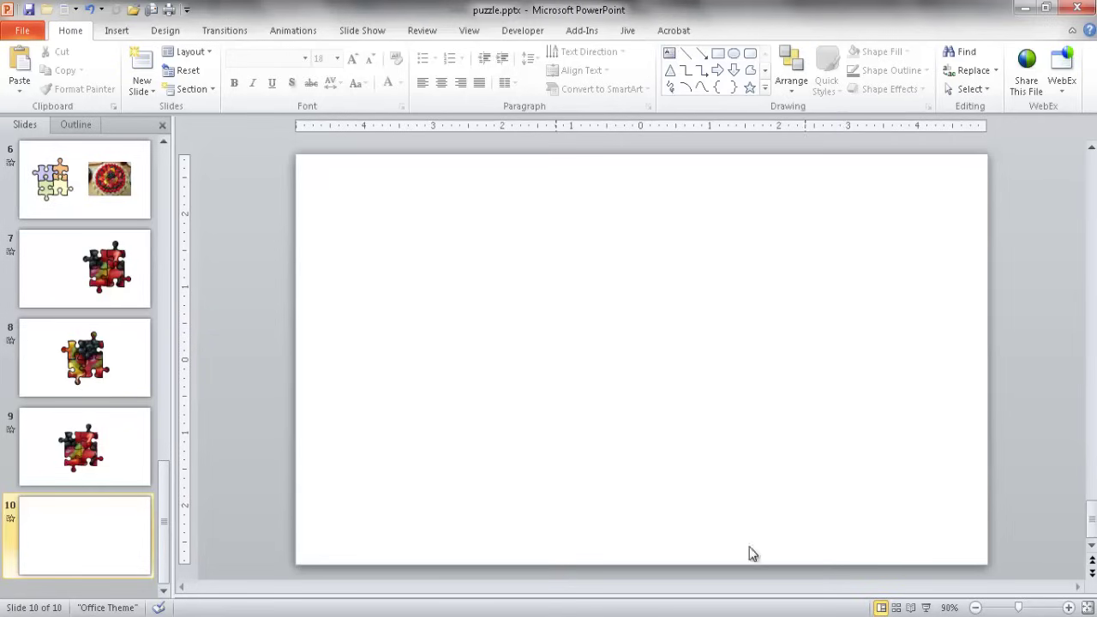
left_click(18, 85)
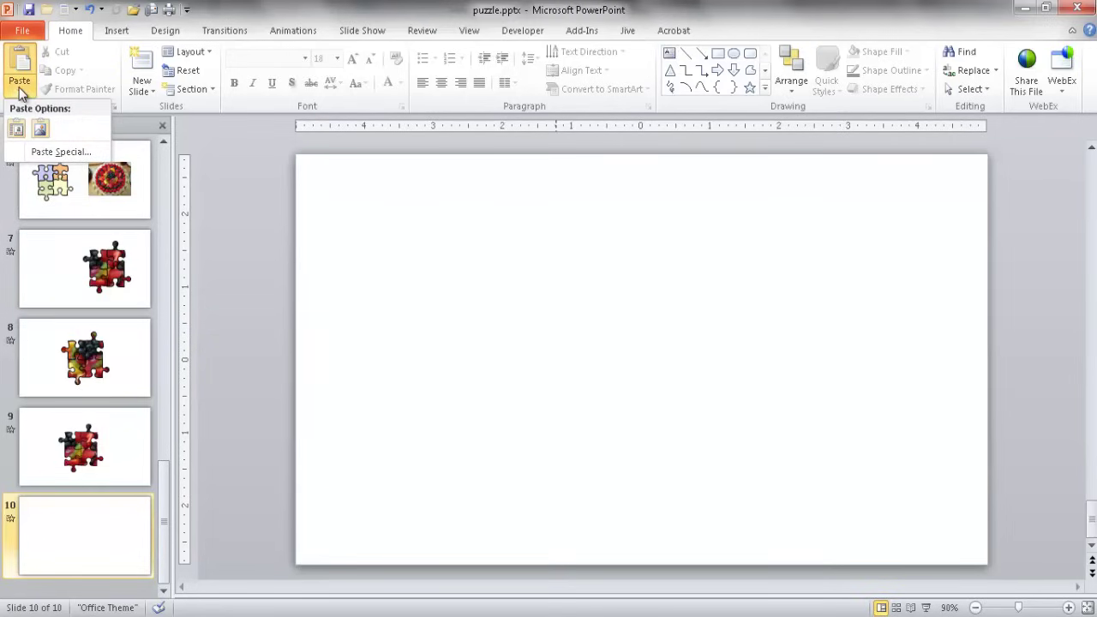
left_click(40, 130)
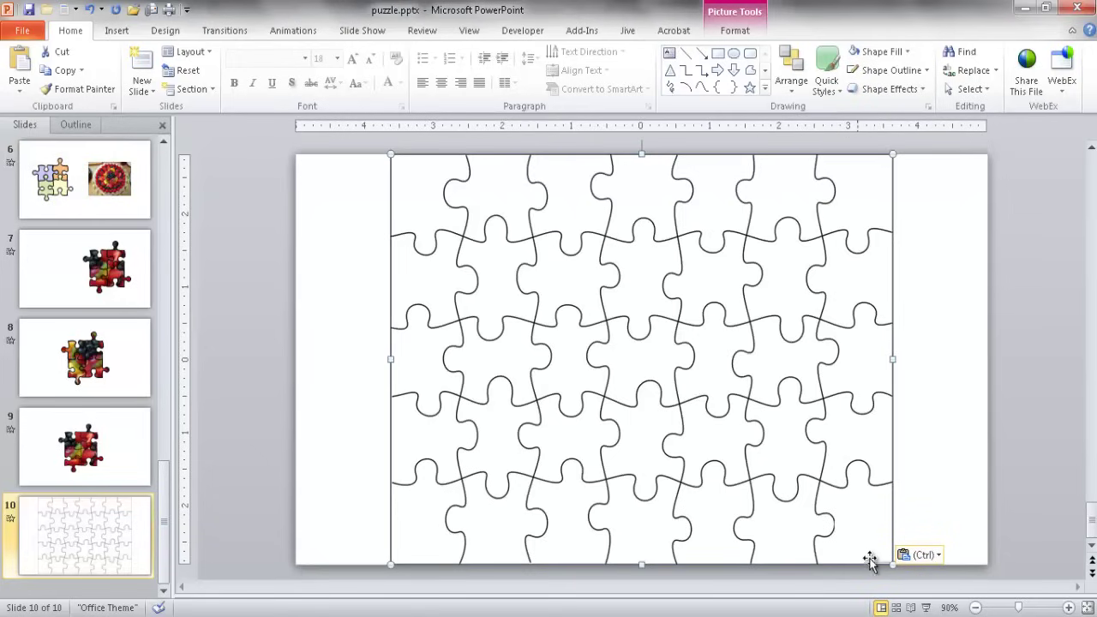
Draw a rectangle about 0.07" high and 0.41" wide just above the stray line at the pasted picture's lower-right corner.
left_click(1068, 608)
left_click(1067, 607)
left_click(1068, 608)
left_click(1068, 607)
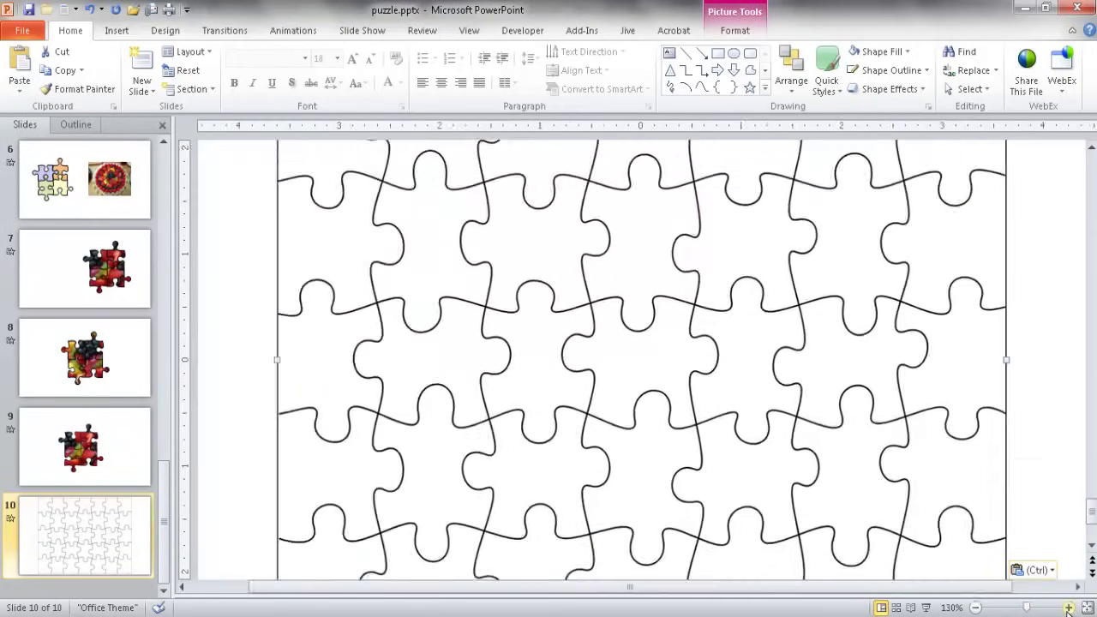
left_click(1068, 608)
left_click(1068, 607)
scroll(940, 492, "down", 3)
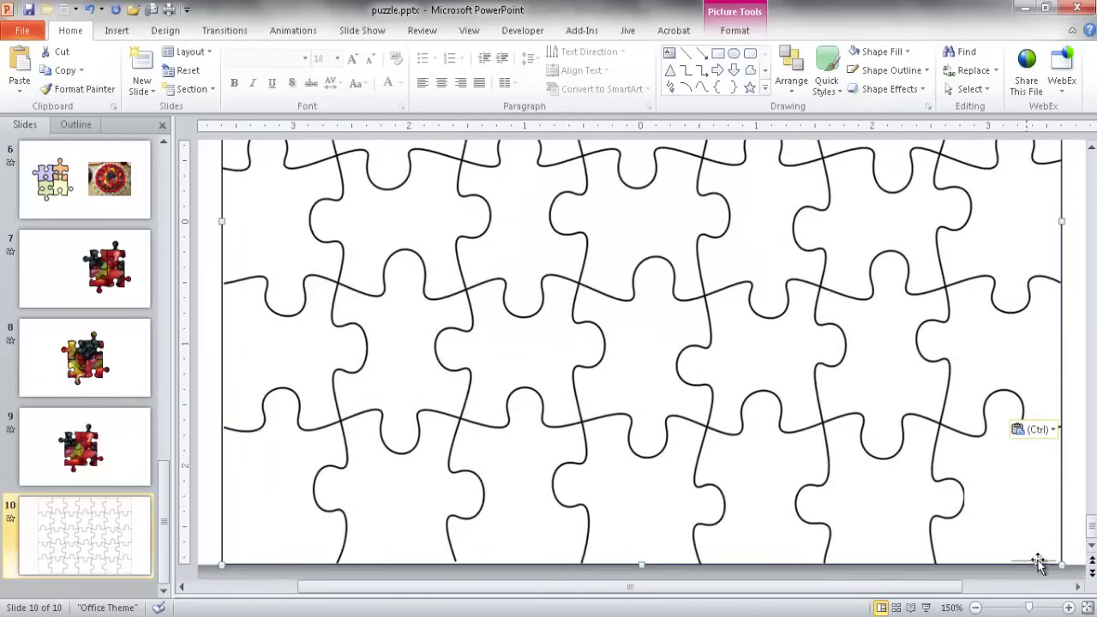
left_click(1068, 607)
left_click(1067, 607)
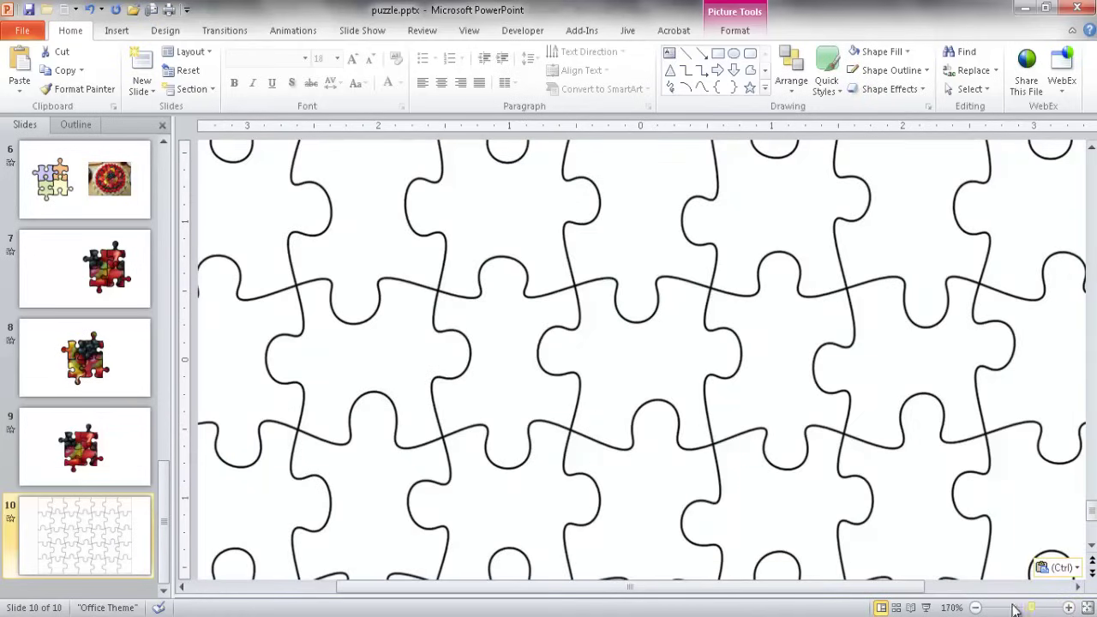
left_click(1078, 587)
left_click(1092, 520)
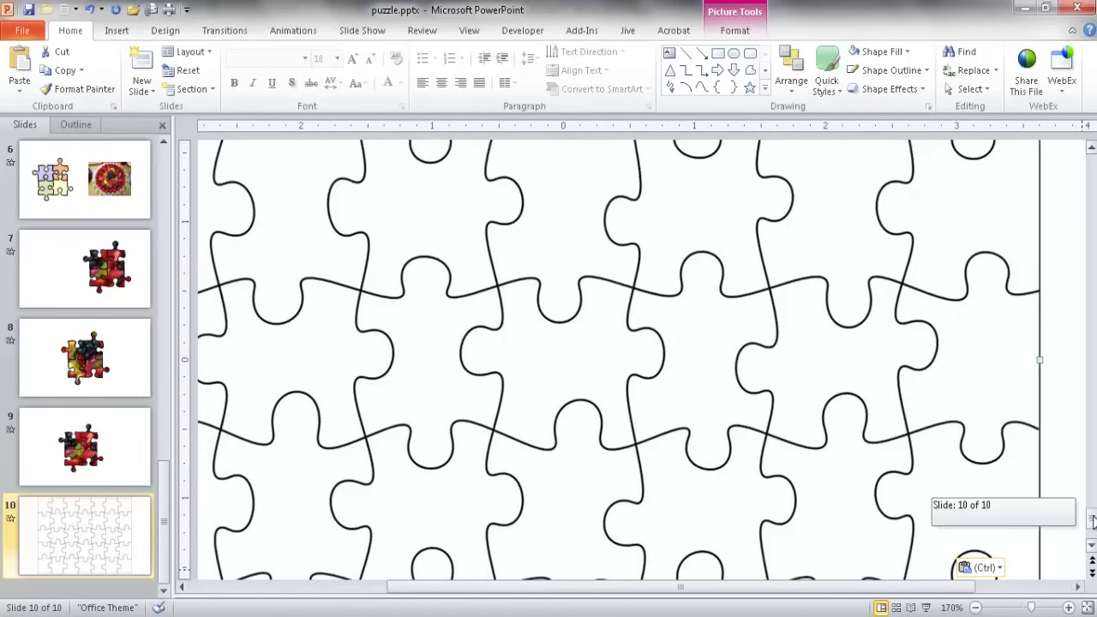
left_click_drag(1092, 521, 1091, 525)
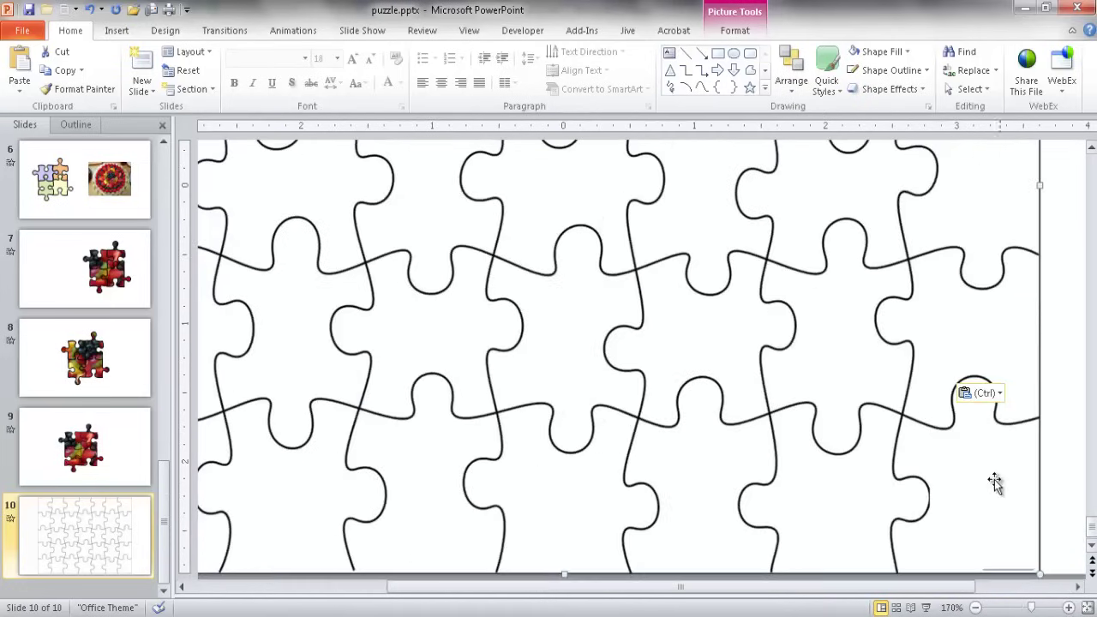
left_click(1077, 587)
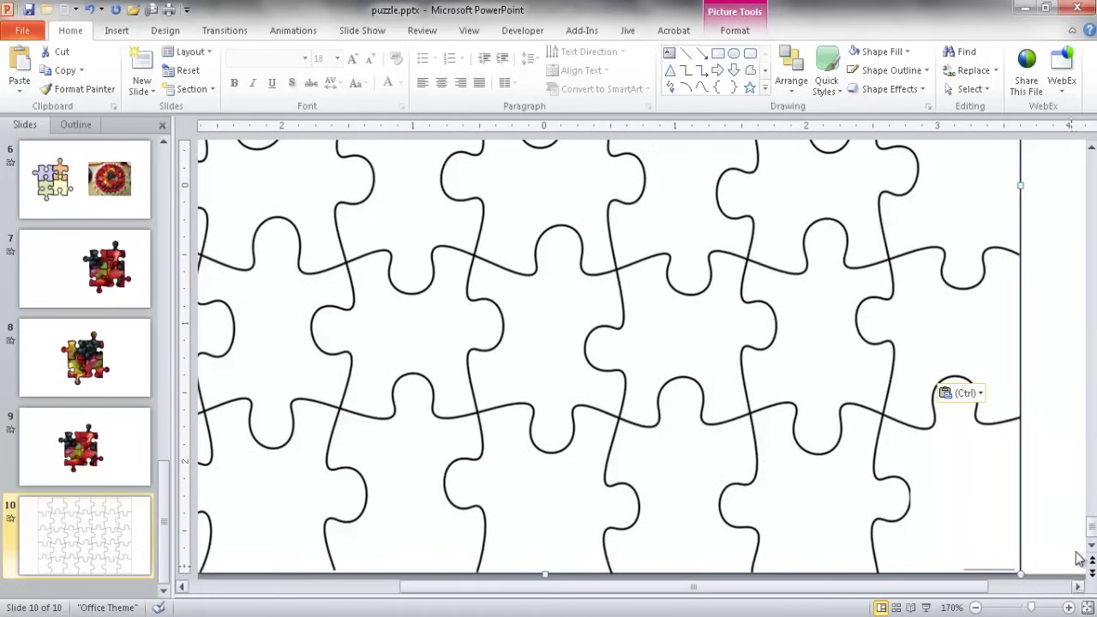
left_click(720, 54)
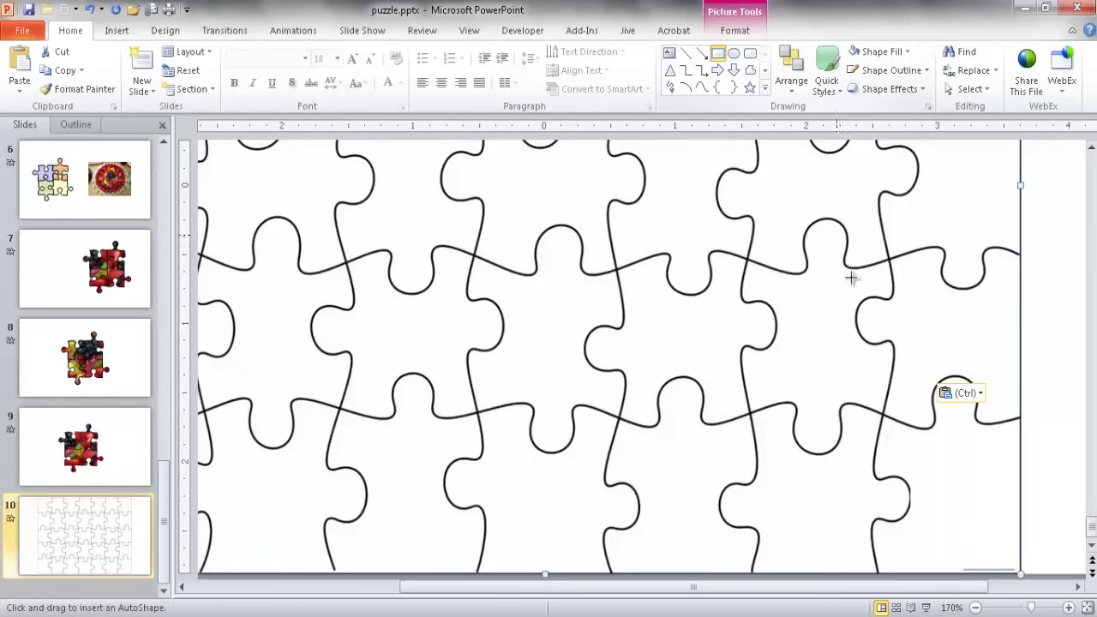
mouse_move(958, 550)
left_mouse_down()
mouse_move(977, 569)
mouse_move(1017, 563)
left_mouse_up()
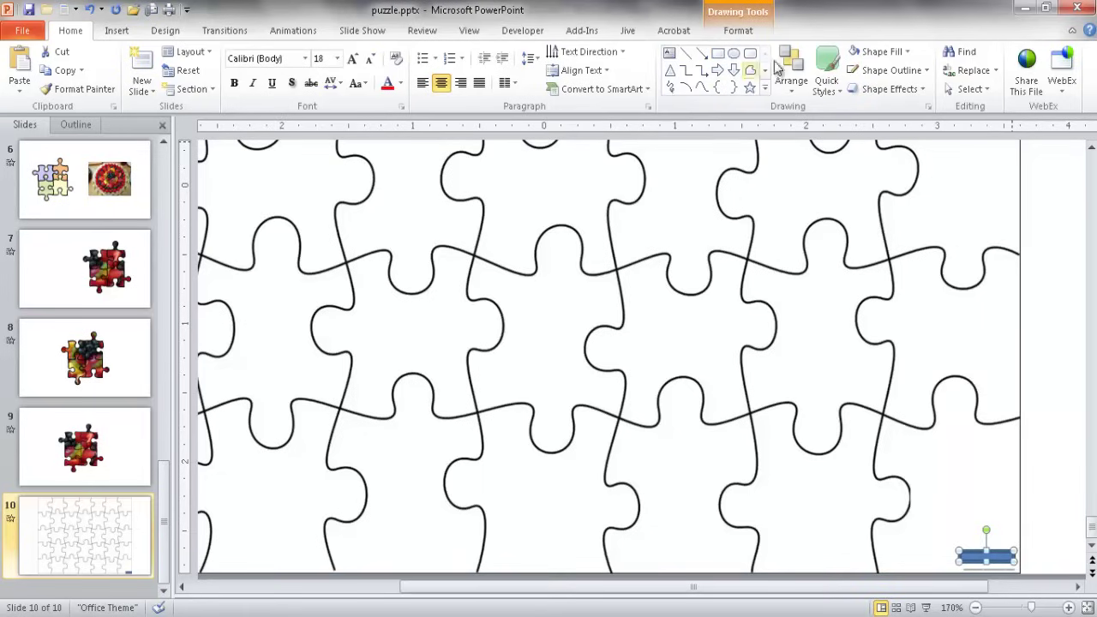
Give the small rectangle near the stray line a white fill and a white outline.
left_click(735, 31)
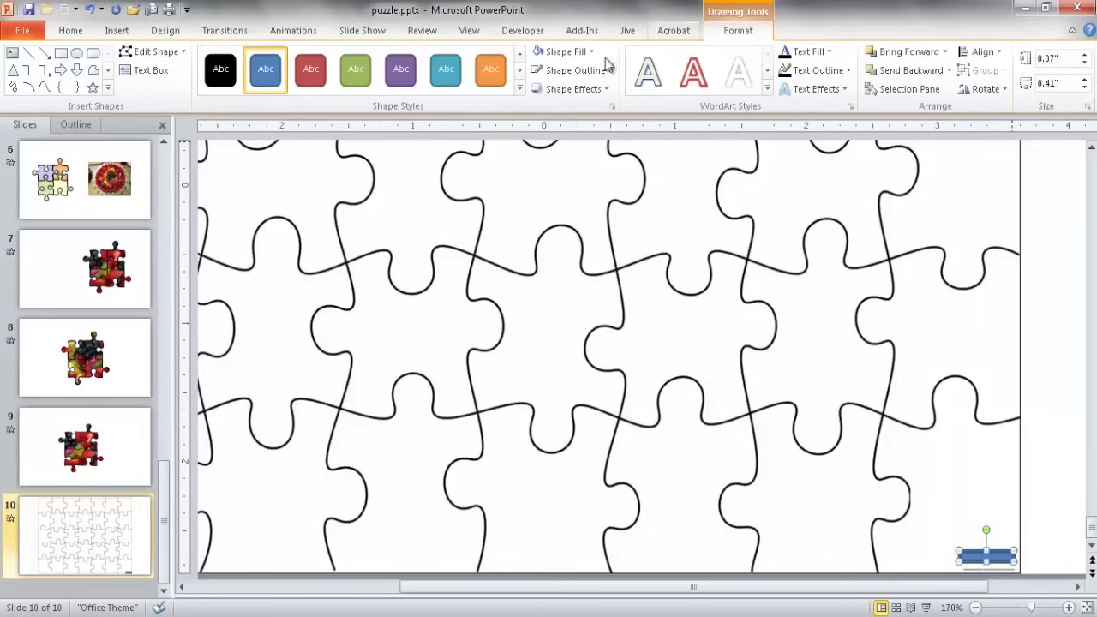
left_click(549, 50)
left_click(540, 87)
left_click(576, 69)
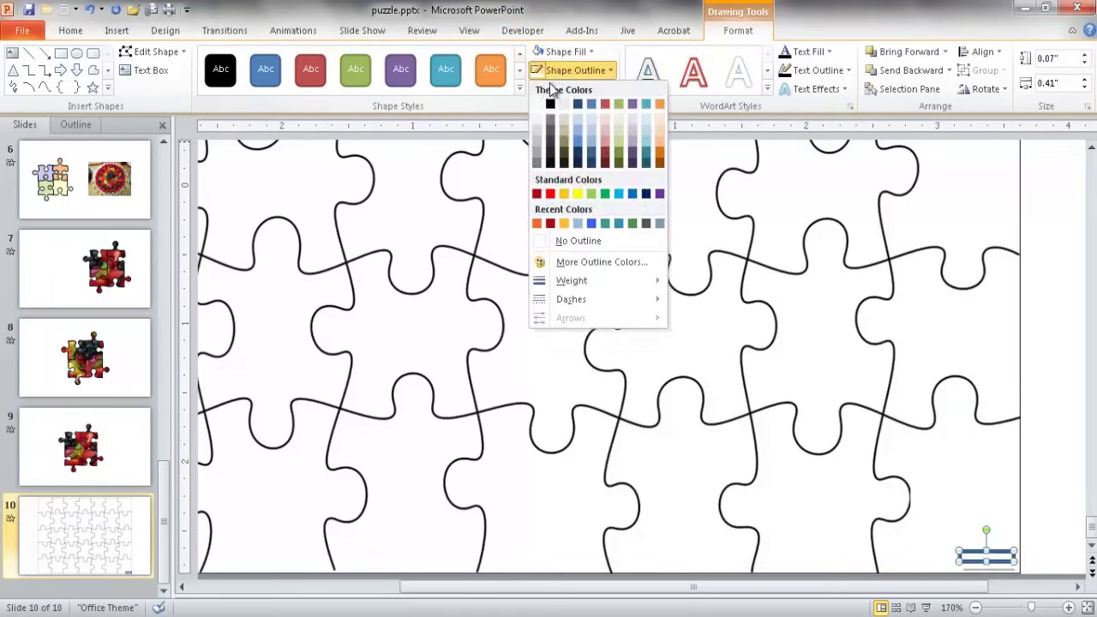
left_click(537, 100)
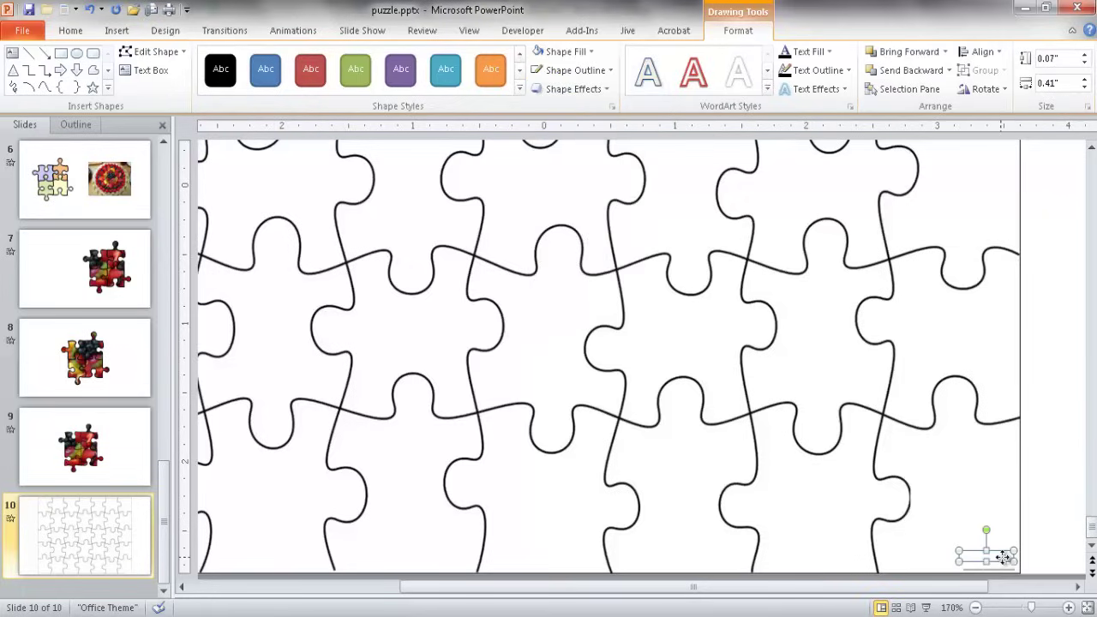
Nudge the small white rectangle down over the stray line at the picture's lower edge and deselect it.
key("ctrl+Down")
key("ctrl+Down")
key("ctrl+Down")
key("ctrl+Down")
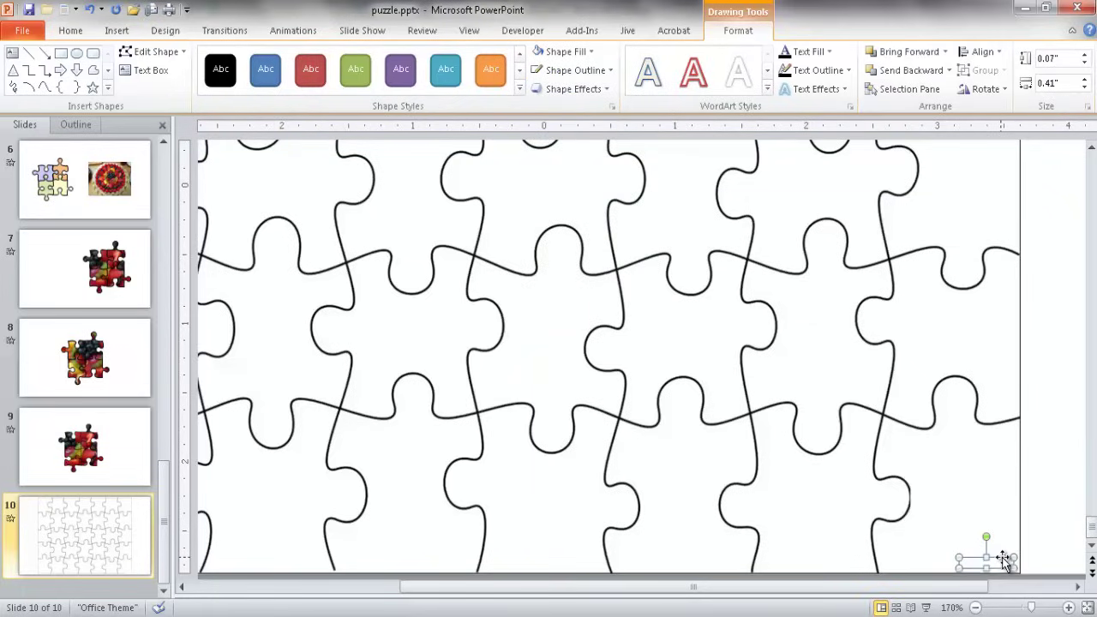
left_click(1049, 536)
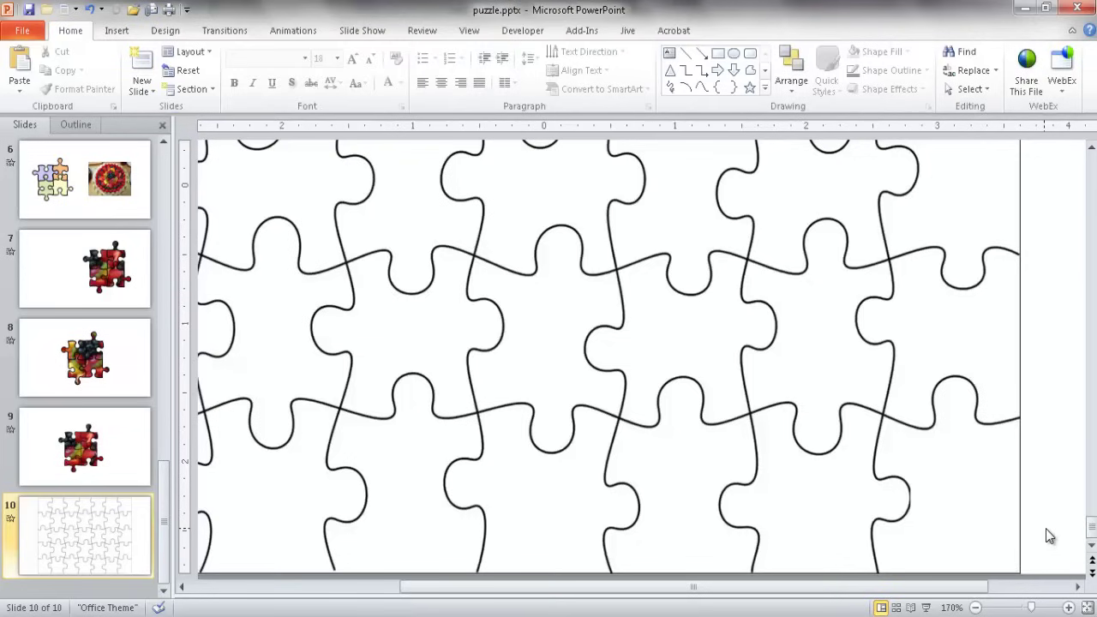
left_click(1087, 606)
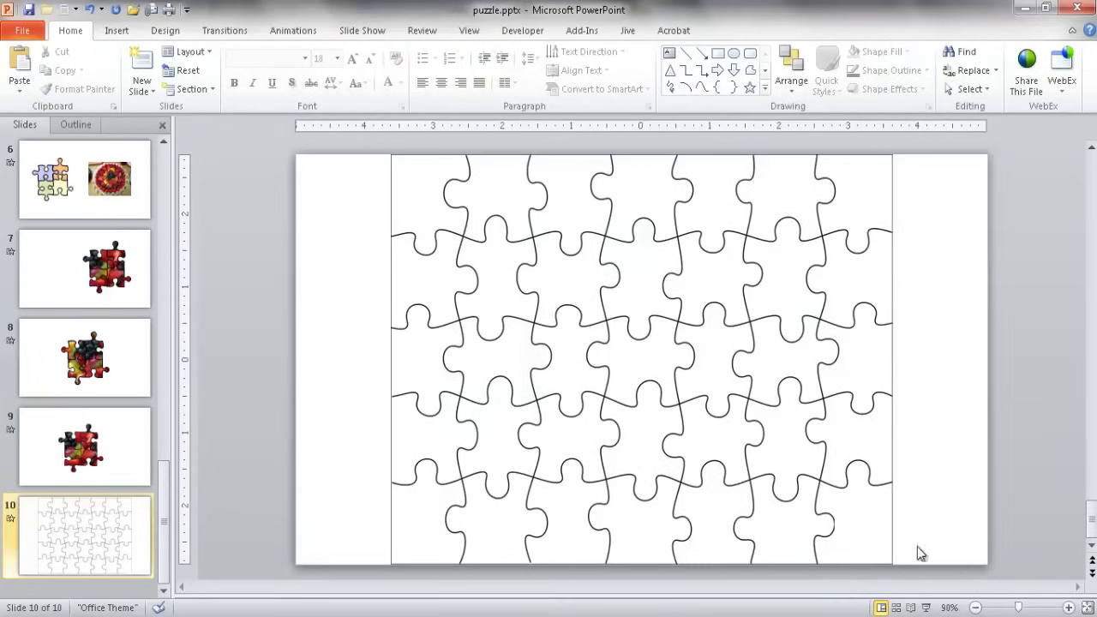
Cut the puzzle picture together with the small white rectangle and paste them back onto slide 10 as one picture.
left_click_drag(968, 567, 343, 133)
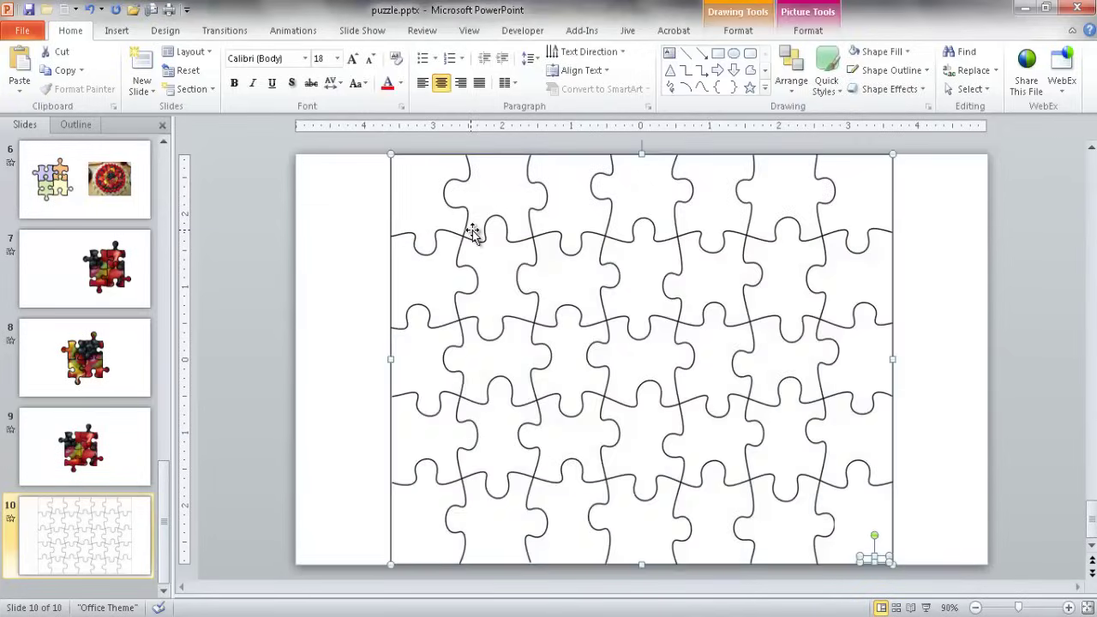
key("ctrl+x")
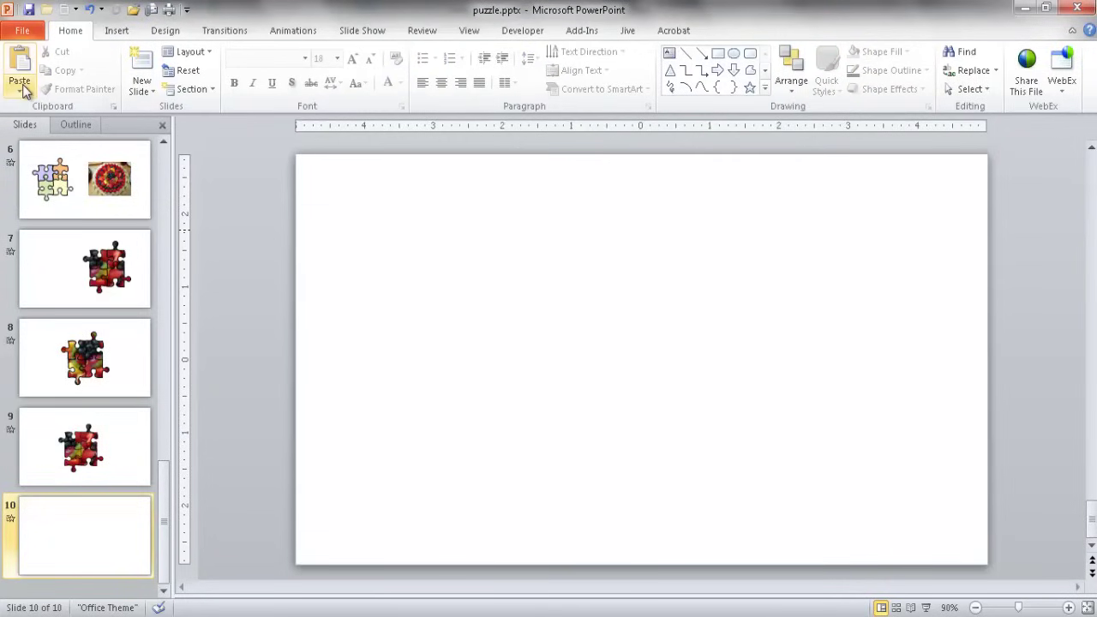
left_click(21, 83)
left_click(38, 130)
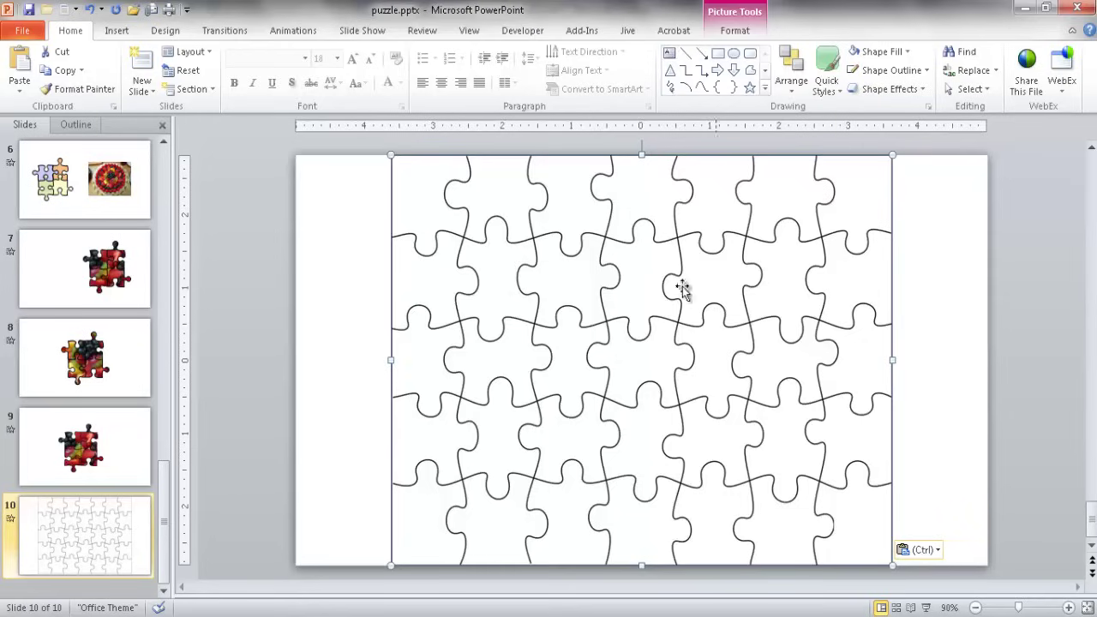
left_click_drag(653, 305, 505, 301)
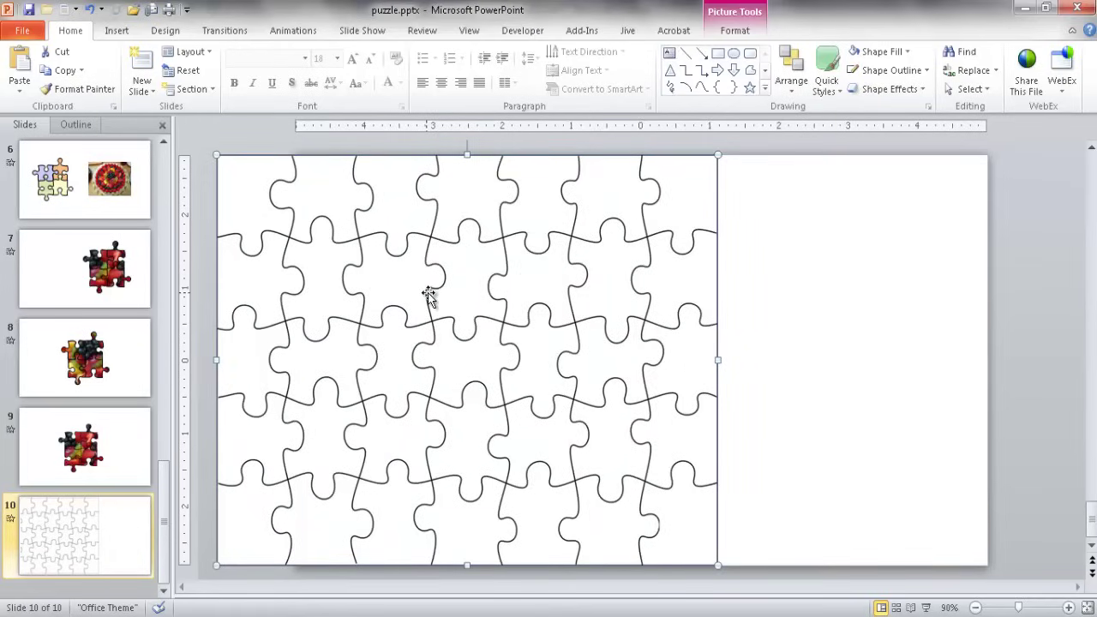
key("ctrl+z")
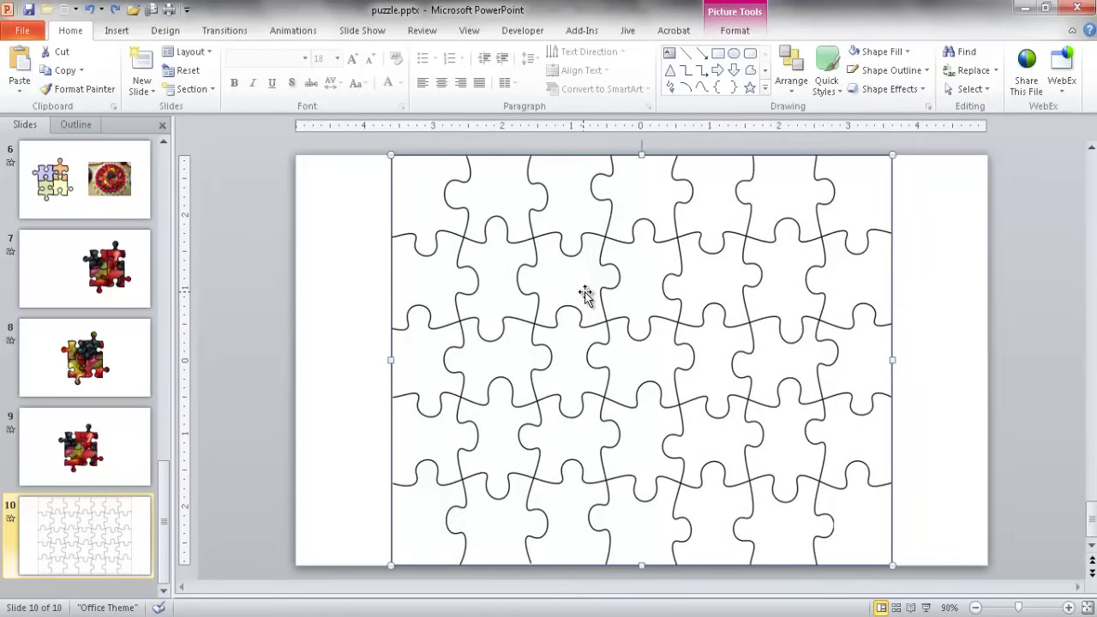
Set the white background of the pasted puzzle picture as its transparent color.
left_click(737, 33)
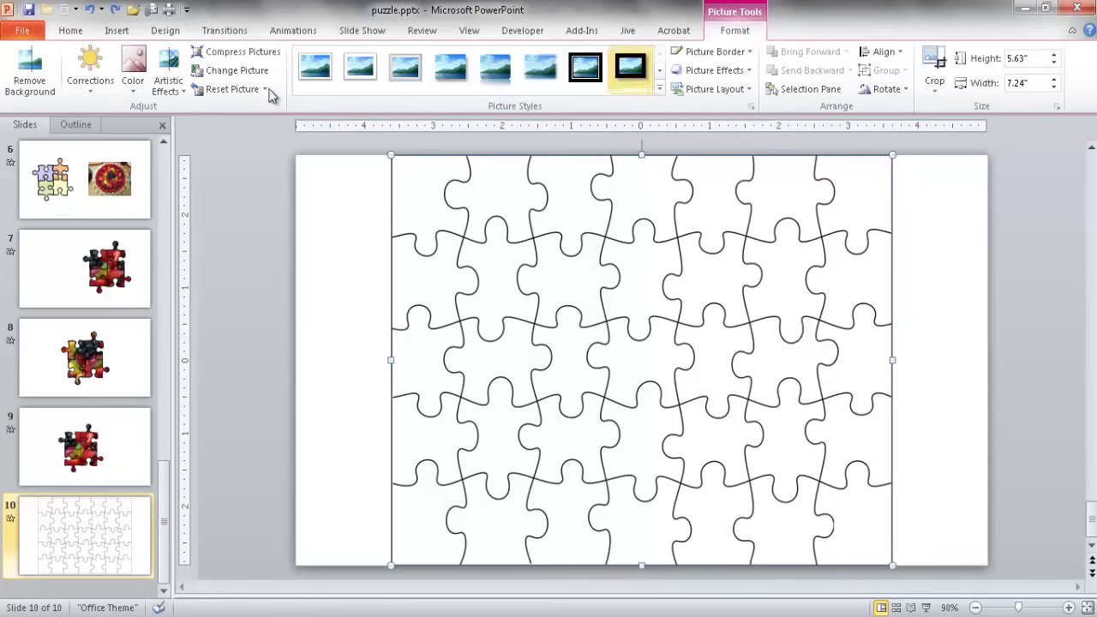
left_click(135, 91)
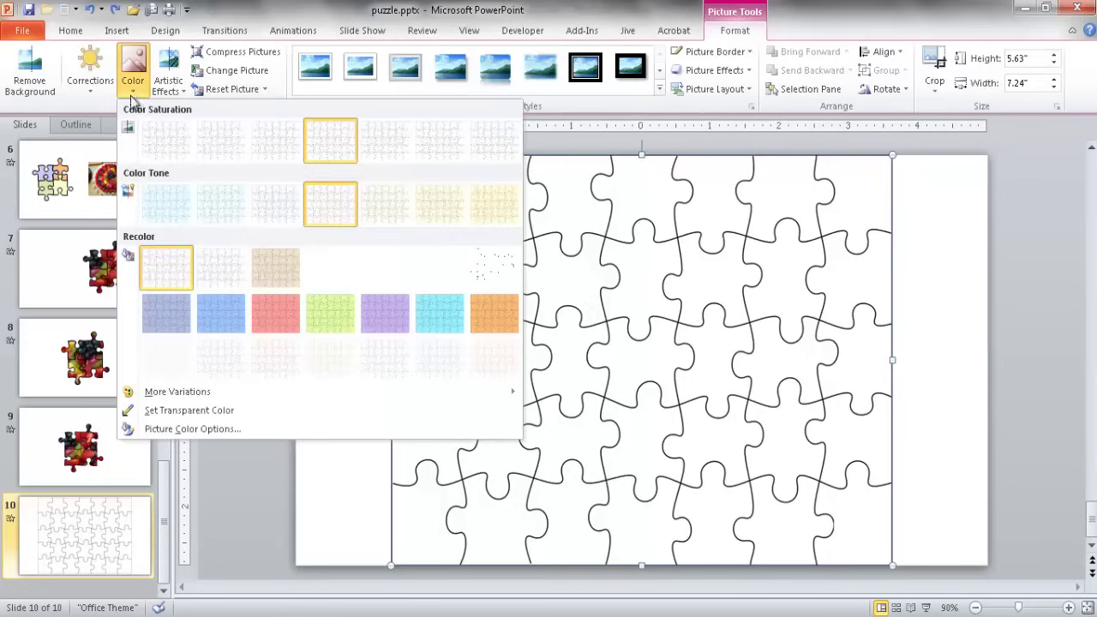
left_click(182, 411)
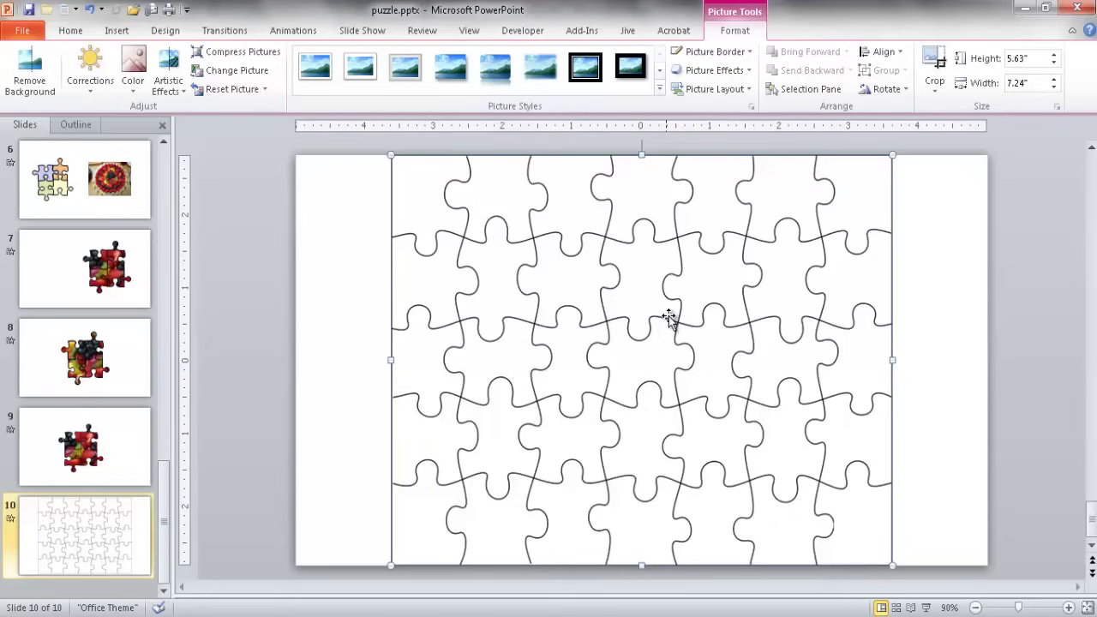
Shrink the puzzle picture to about 3.27" high and 4.2" wide and place it on the left part of the slide.
left_click_drag(673, 318, 475, 318)
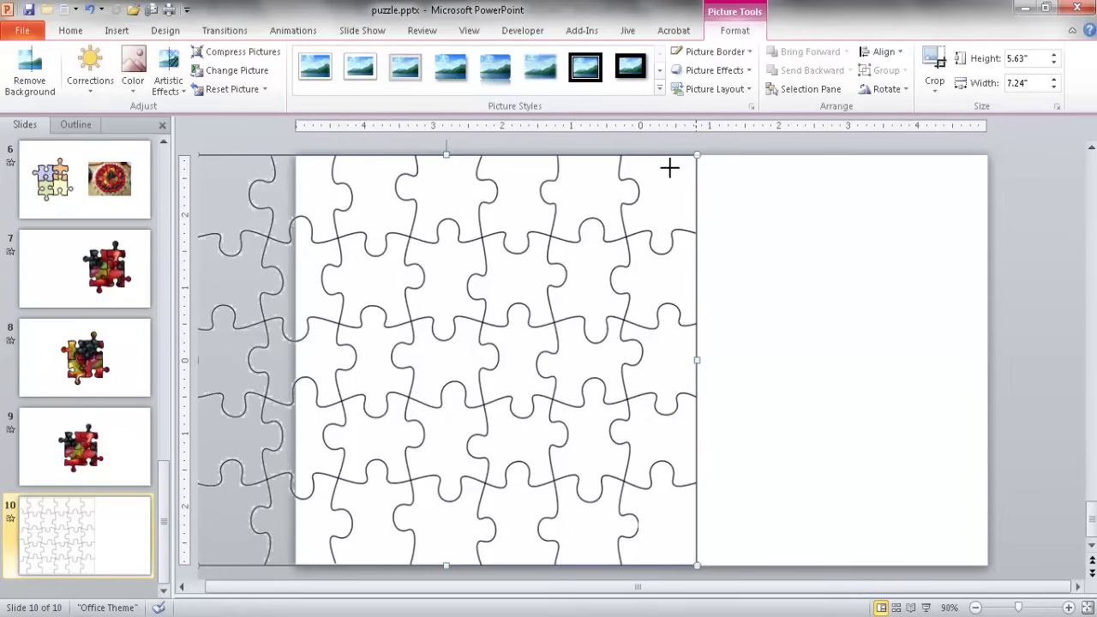
left_click_drag(670, 168, 530, 281)
left_click_drag(407, 421, 566, 367)
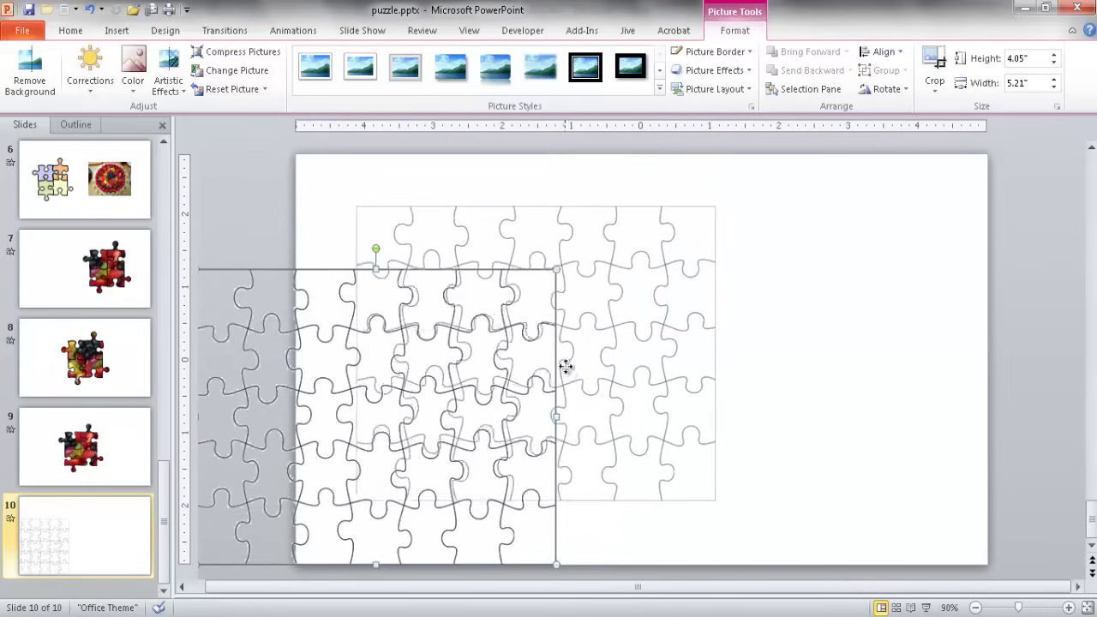
key("Escape")
left_click_drag(715, 206, 646, 264)
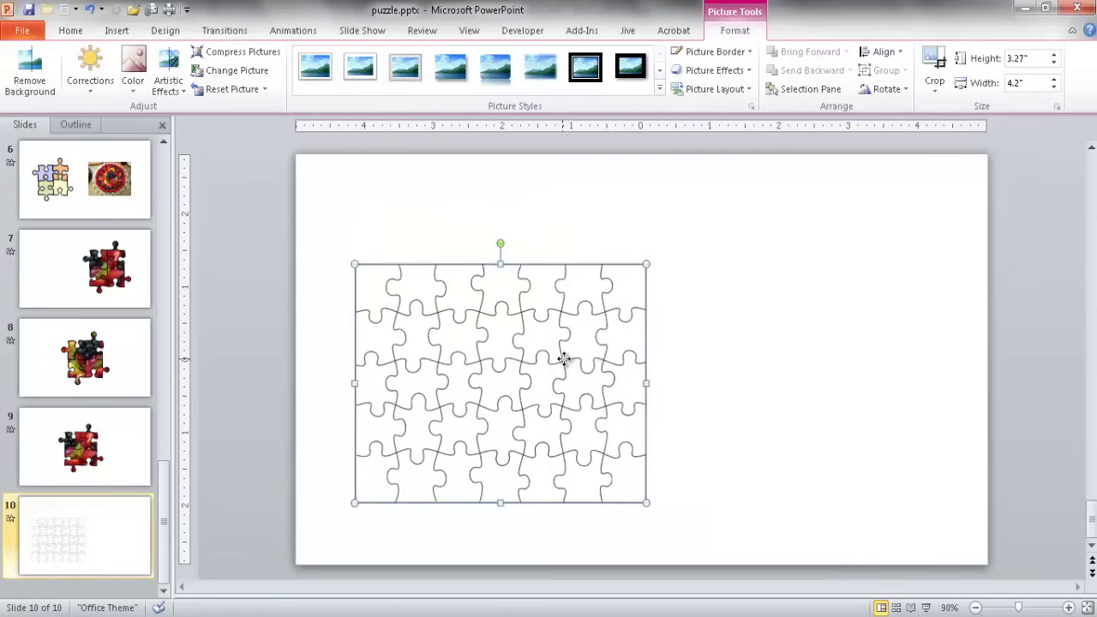
left_click_drag(564, 358, 570, 343)
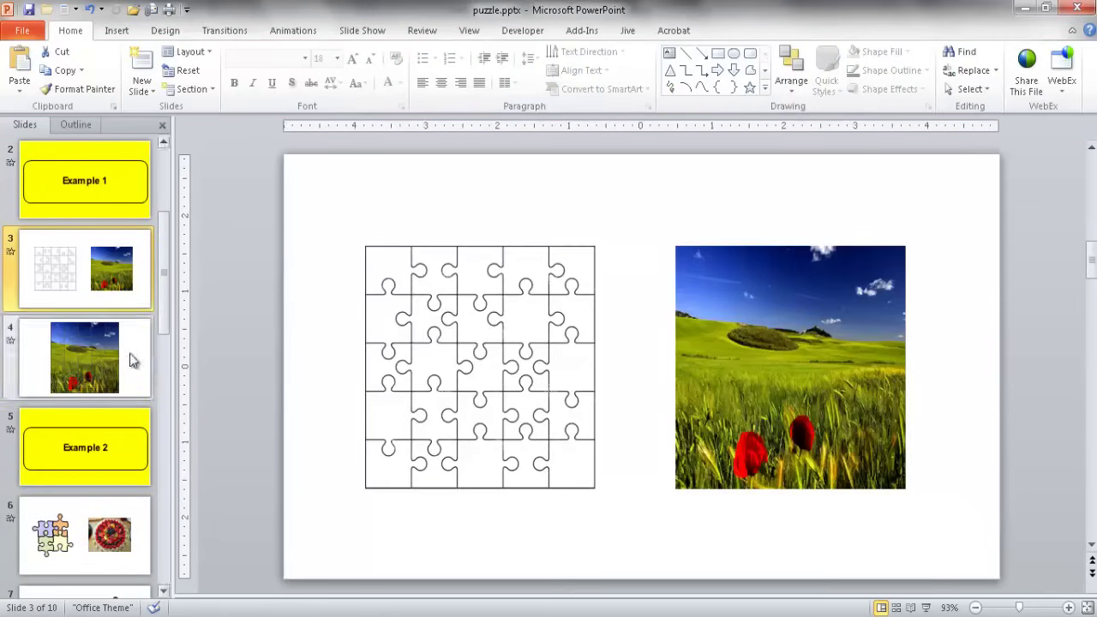
Copy the poppy field photo from slide 3 onto slide 10 and move it so it overlaps the puzzle template's right edge.
left_click(747, 287)
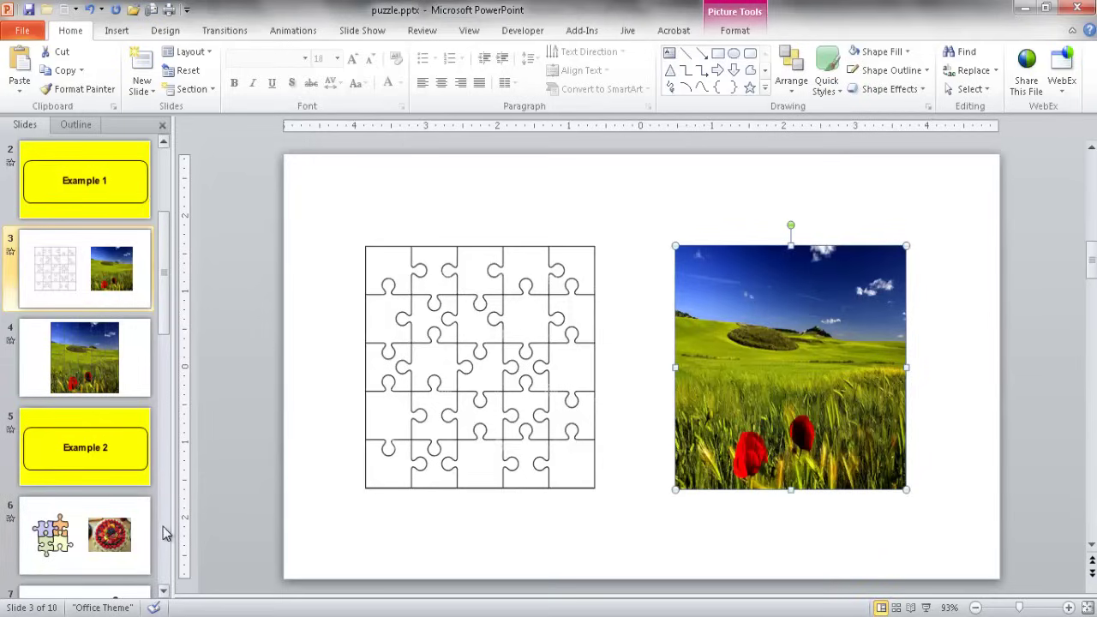
scroll(163, 526, "down", 4)
left_click(117, 535)
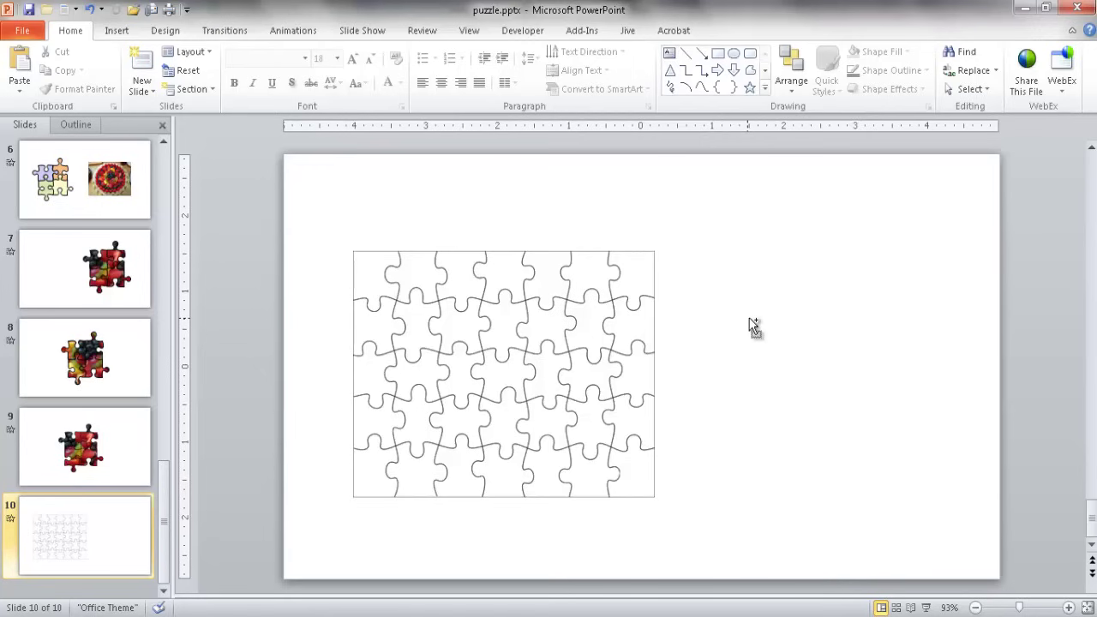
key("ctrl+v")
left_click_drag(749, 318, 630, 312)
Send the poppy field photo to the back, behind the puzzle template, and select the template.
left_click(498, 306)
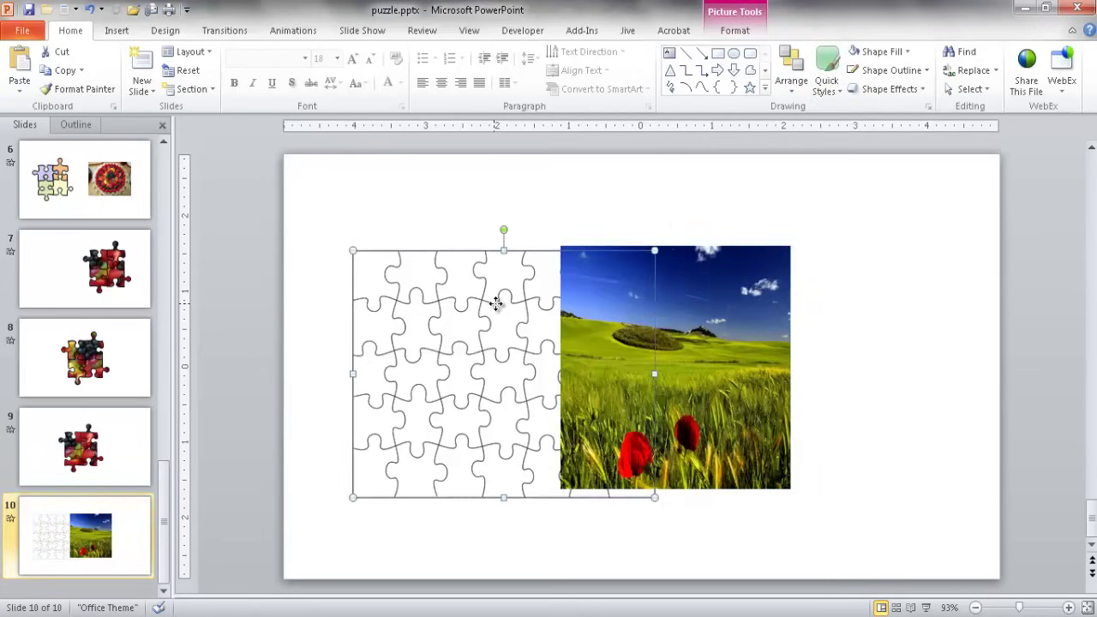
left_click(738, 316)
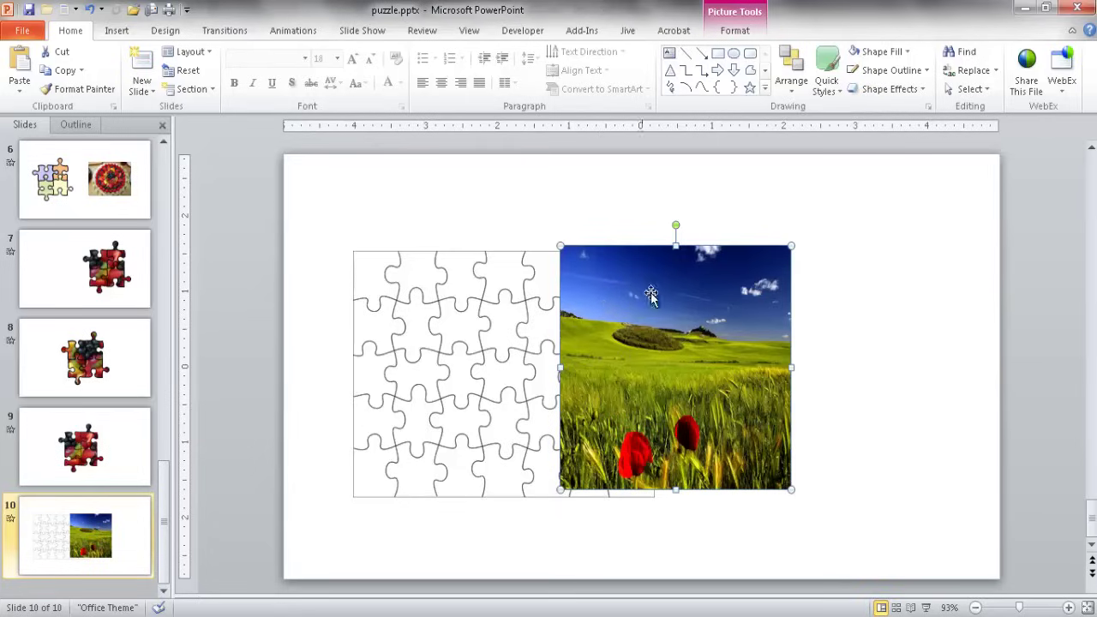
right_click(629, 315)
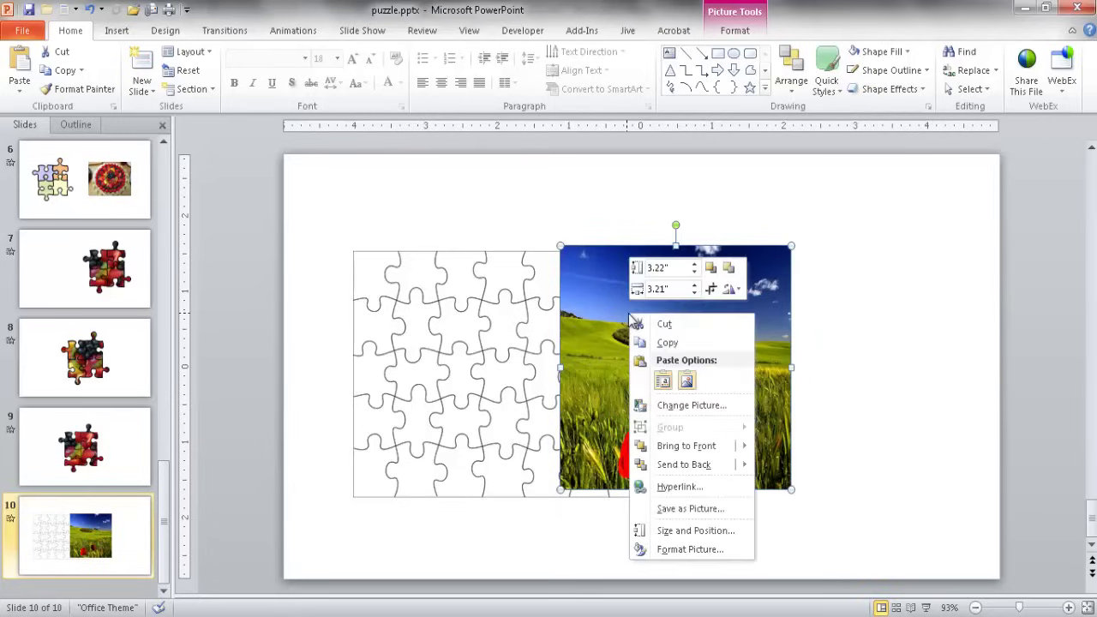
left_click(686, 467)
left_click(457, 369)
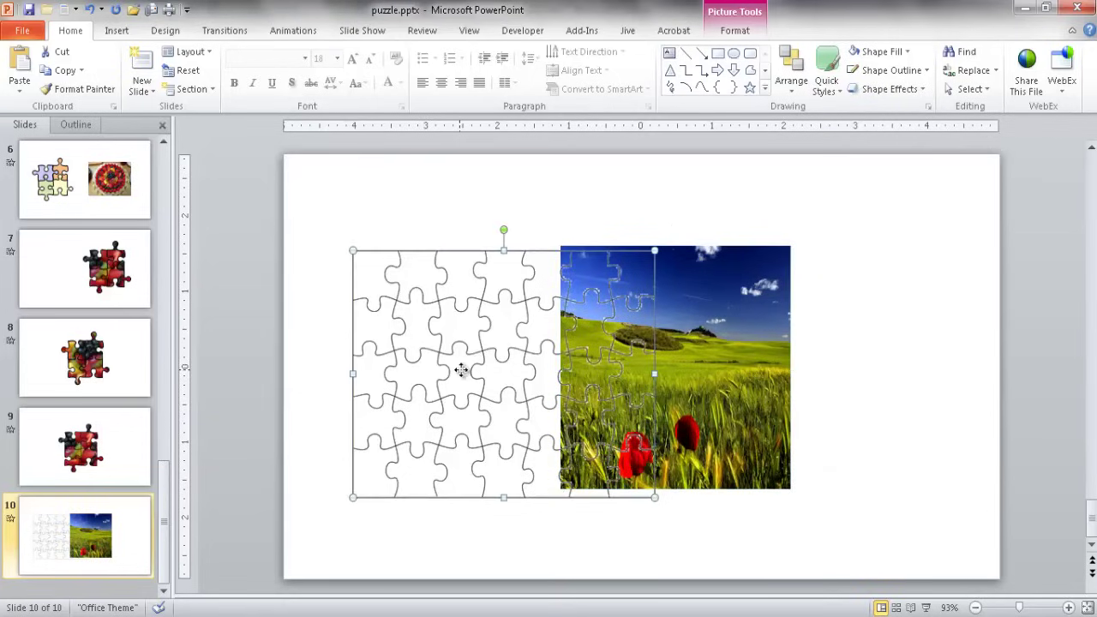